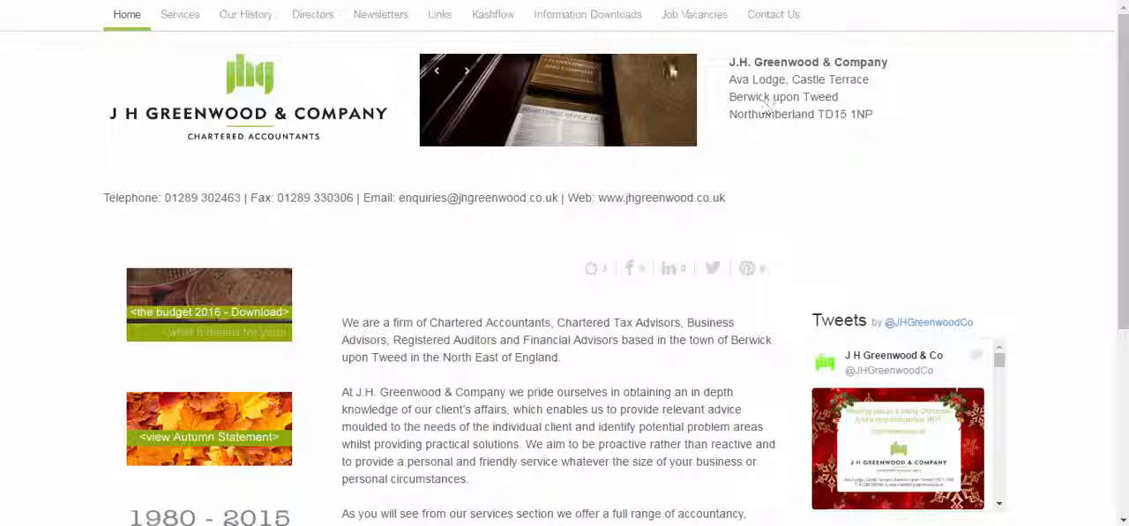
# - Log in to KashFlow from the firm's website with the prefilled credentials and memorable word characters, and accept the Terms & Conditions
pyautogui.click(491, 16)
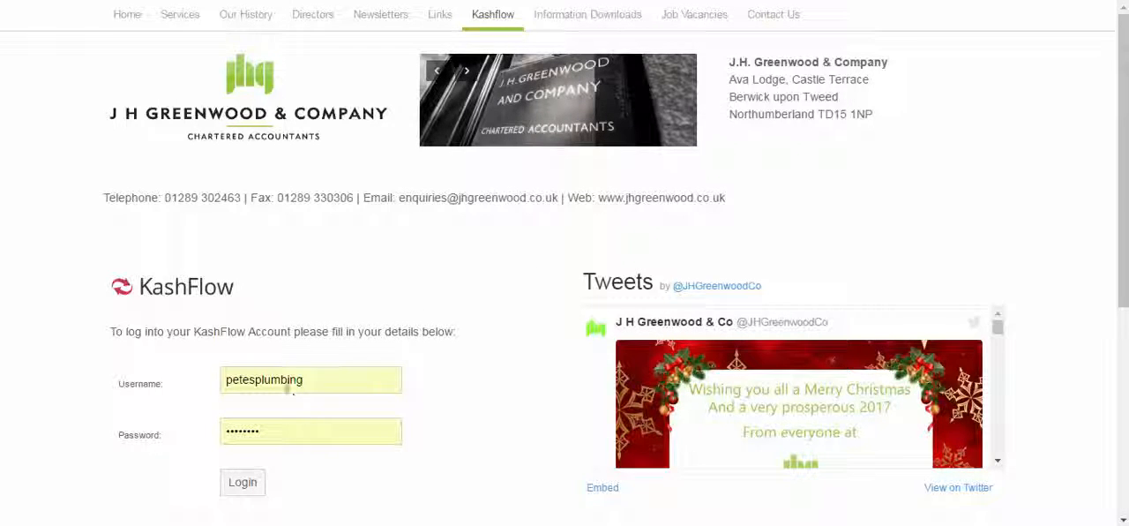
pyautogui.click(246, 482)
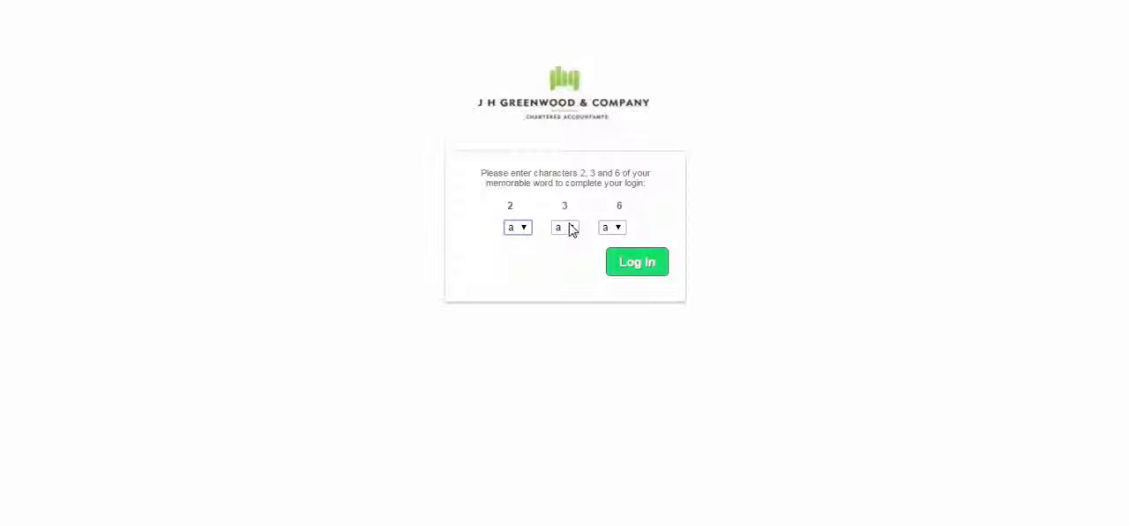
pyautogui.click(634, 265)
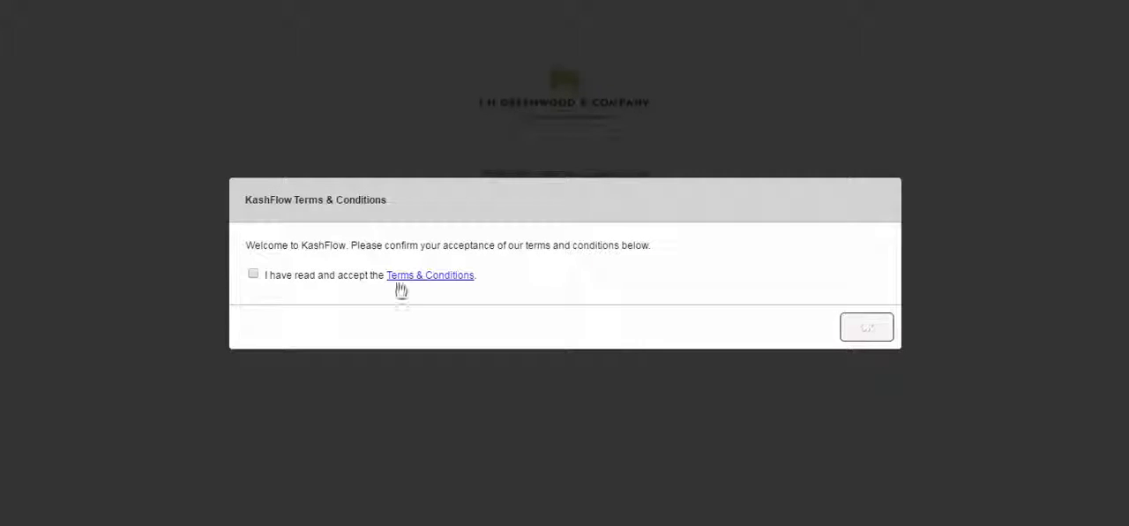
pyautogui.click(252, 276)
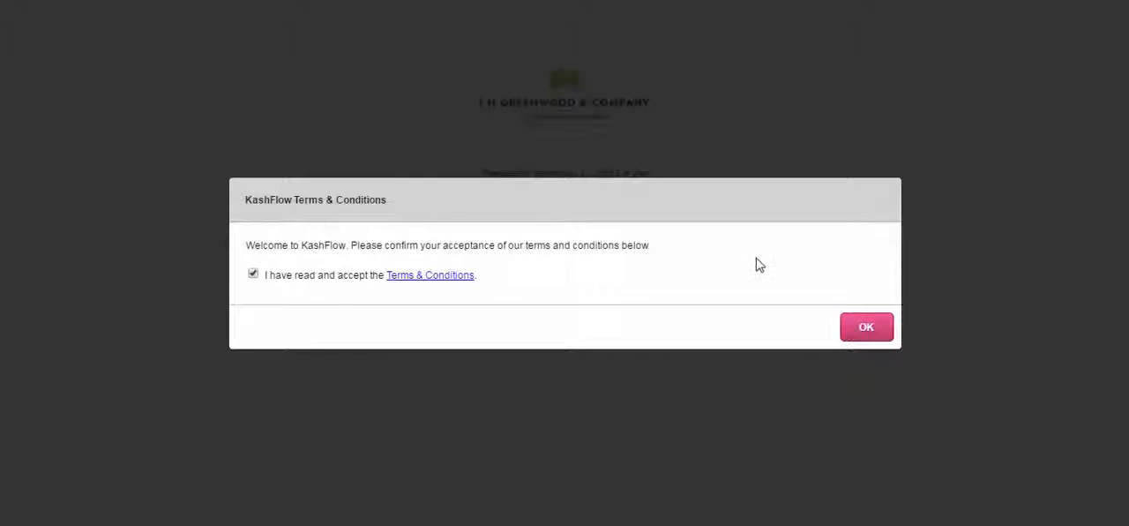
pyautogui.click(863, 329)
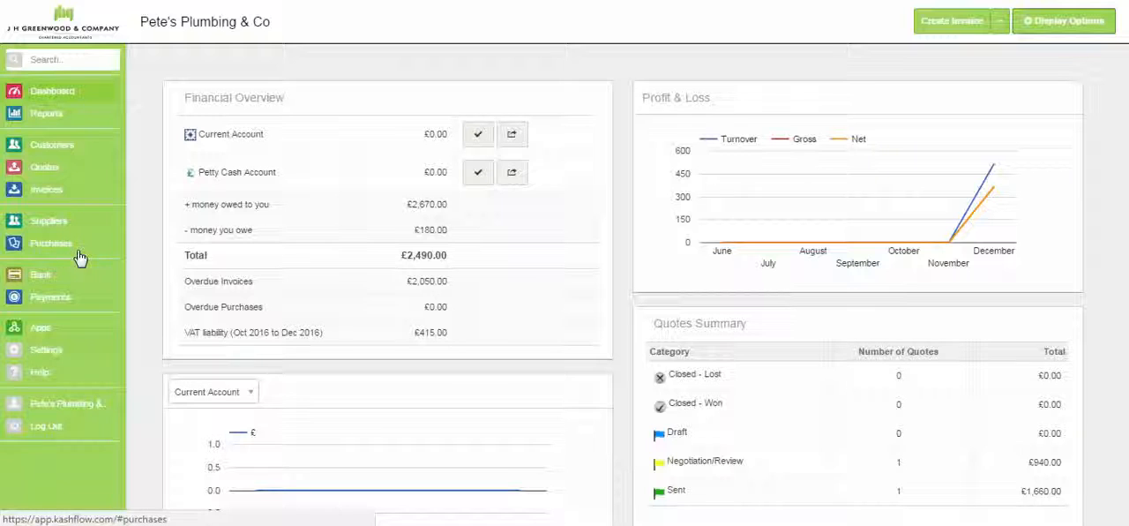
# - Create a new United Kingdom customer with the customer's full name and the suggested code, returning to the Customers page after entering details
pyautogui.click(47, 155)
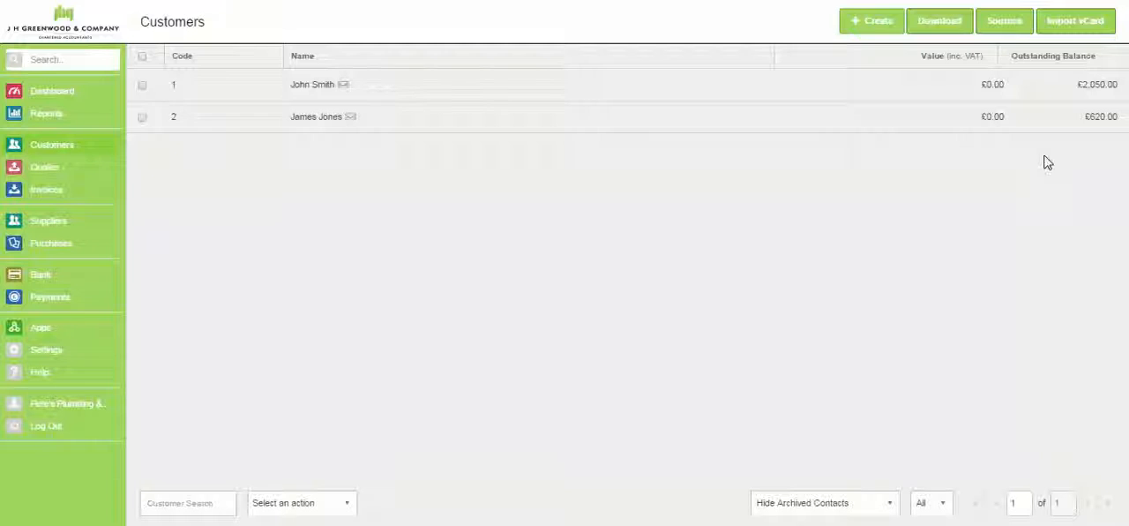
pyautogui.click(858, 24)
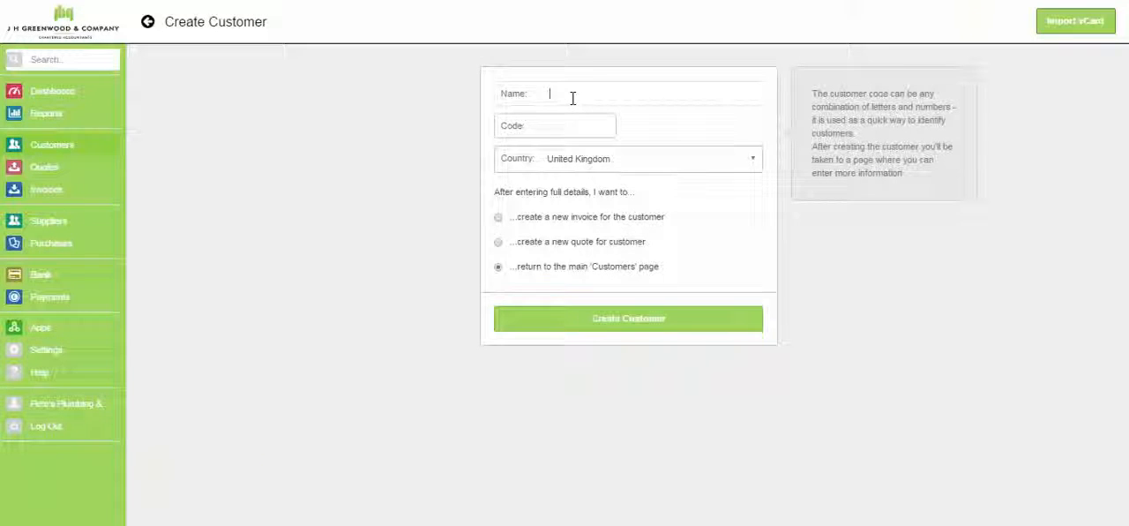
pyautogui.write('Misi')
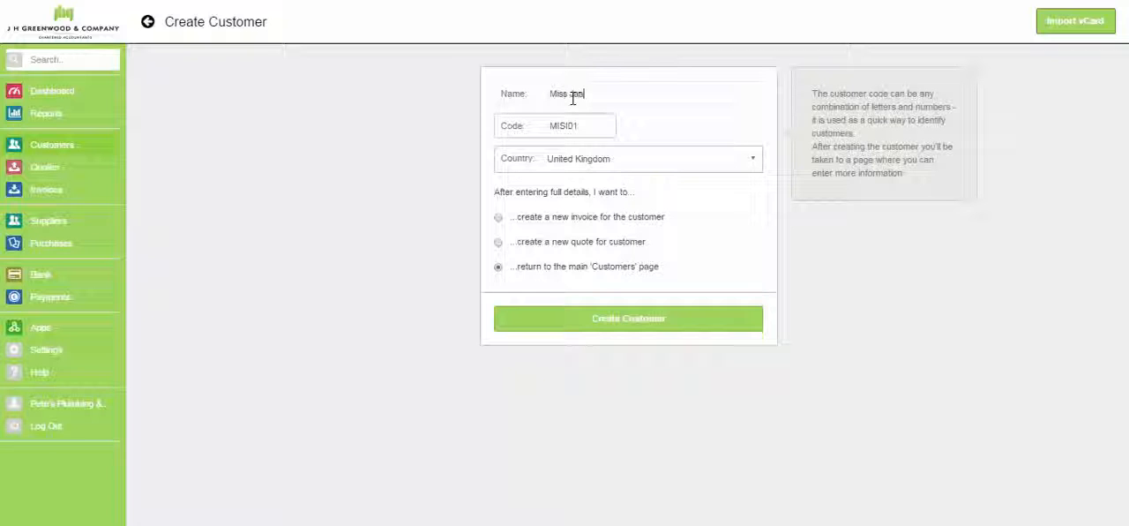
pyautogui.press('Tab')
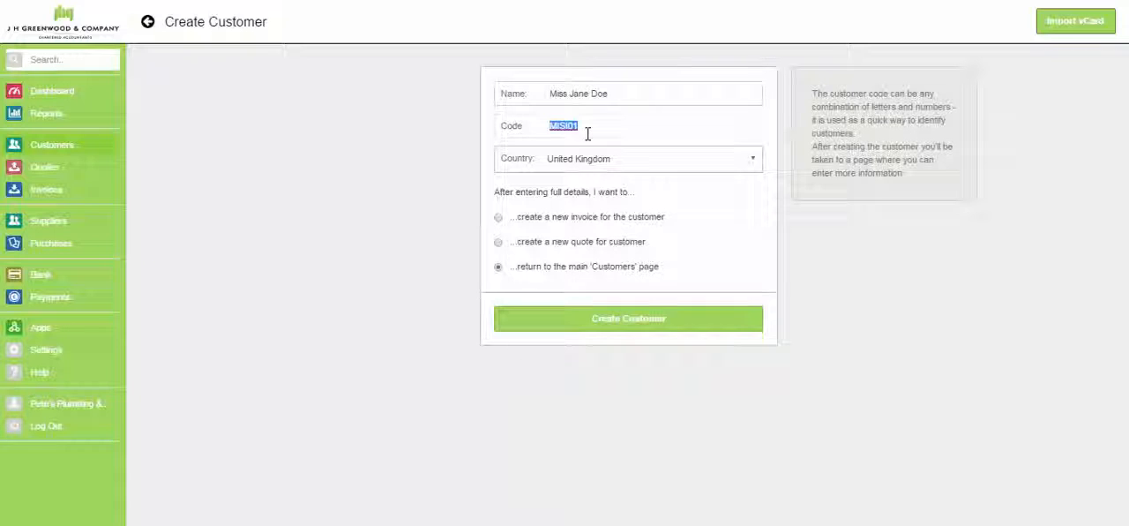
pyautogui.click(579, 323)
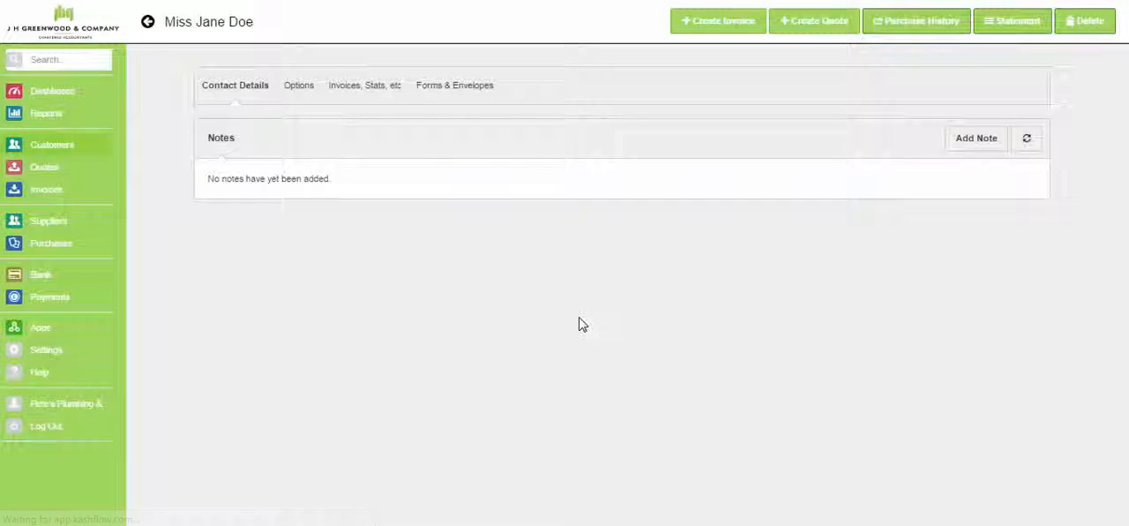
# - Enter the customer's e-mail address in the new customer's contact details
pyautogui.click(285, 89)
pyautogui.click(251, 88)
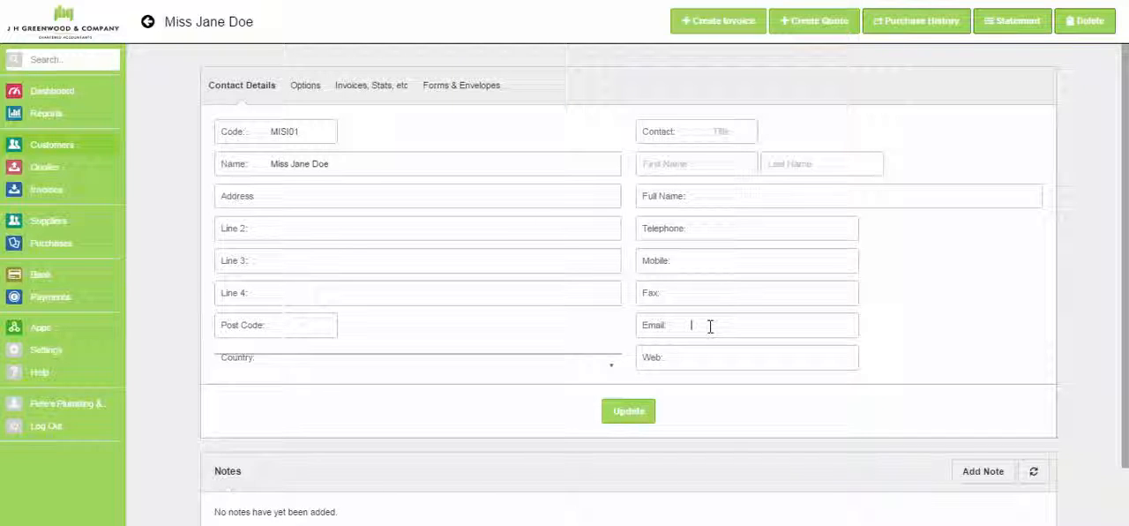
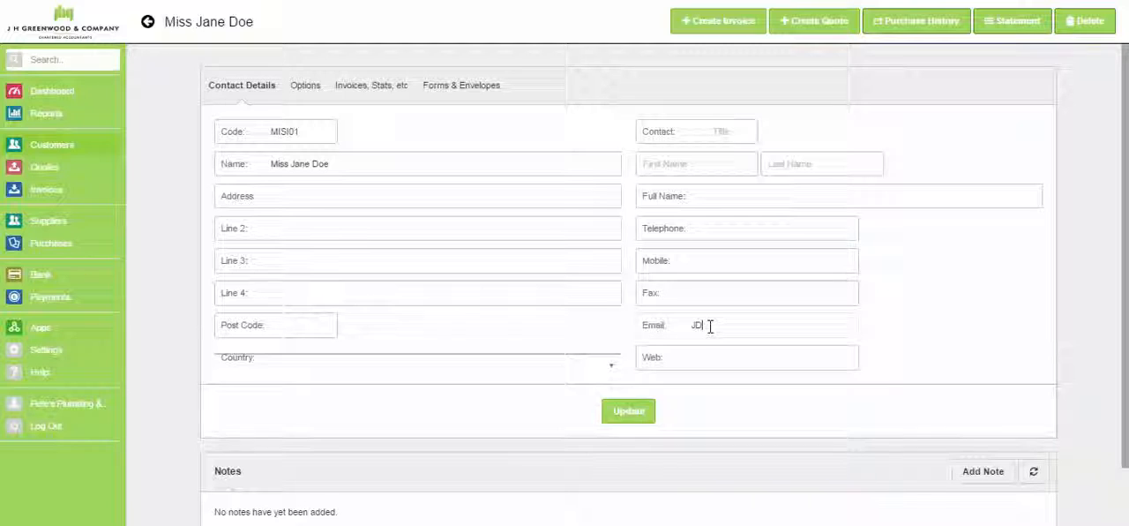
# - Set the customer's payment terms to 7 days after invoice date, update the record and return to the customer list
pyautogui.click(302, 92)
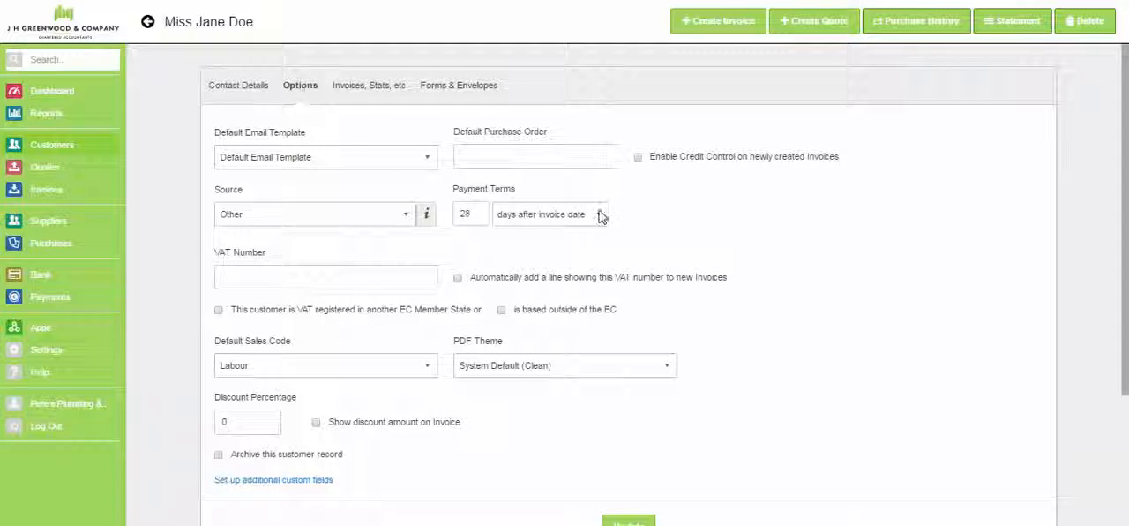
pyautogui.doubleClick(460, 214)
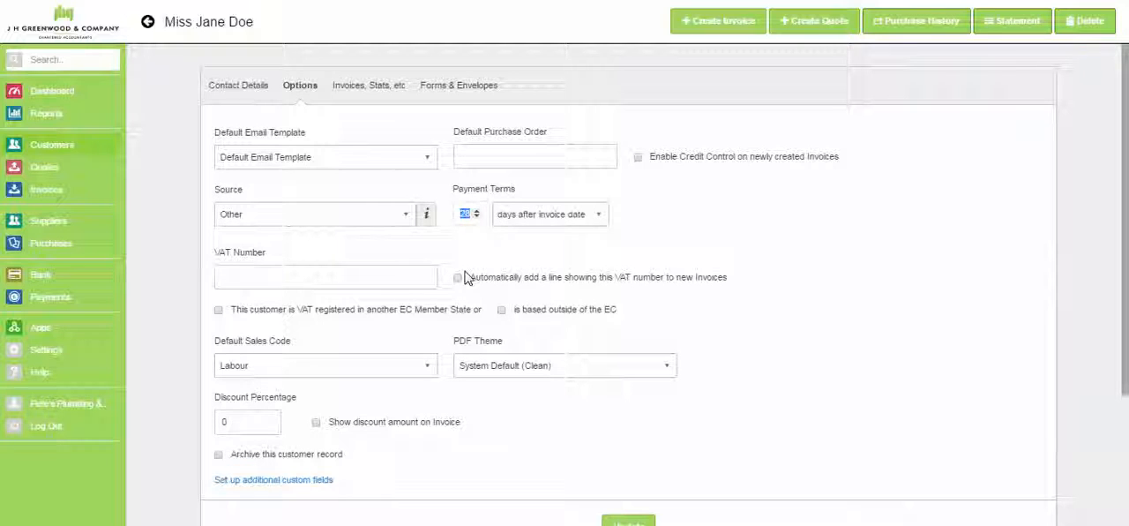
pyautogui.write('7')
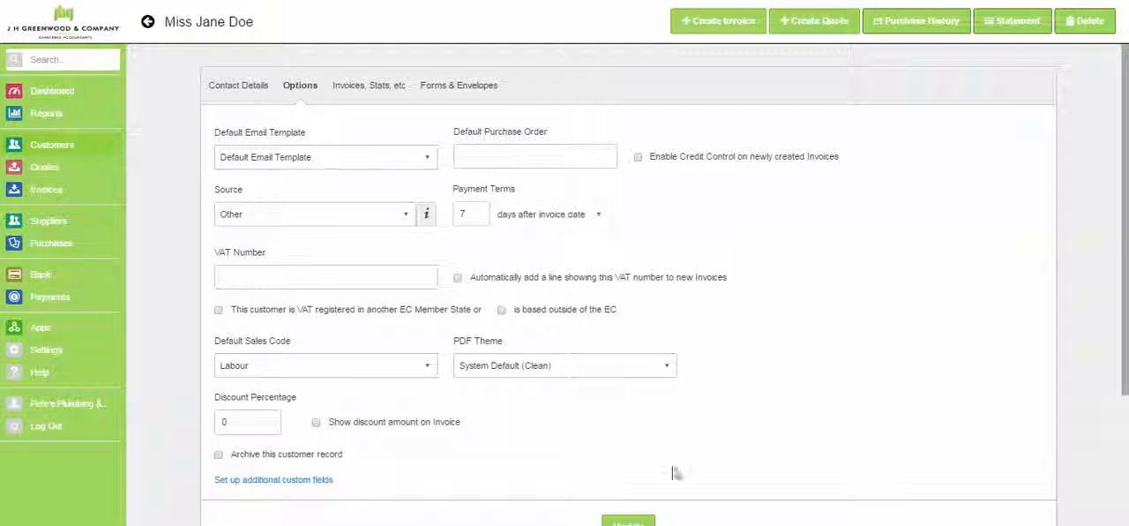
pyautogui.scroll(-2, 1094, 284)
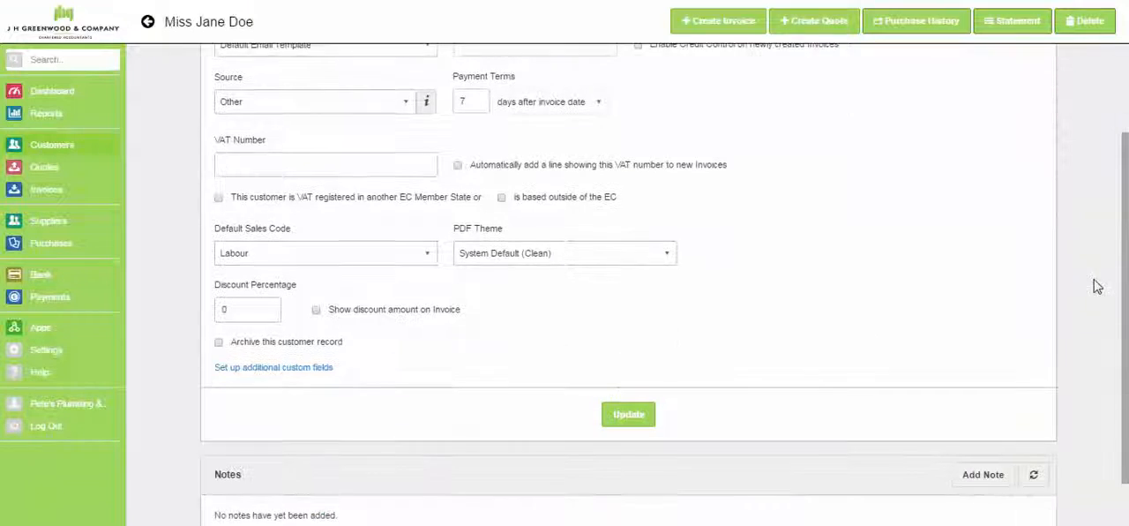
pyautogui.click(621, 420)
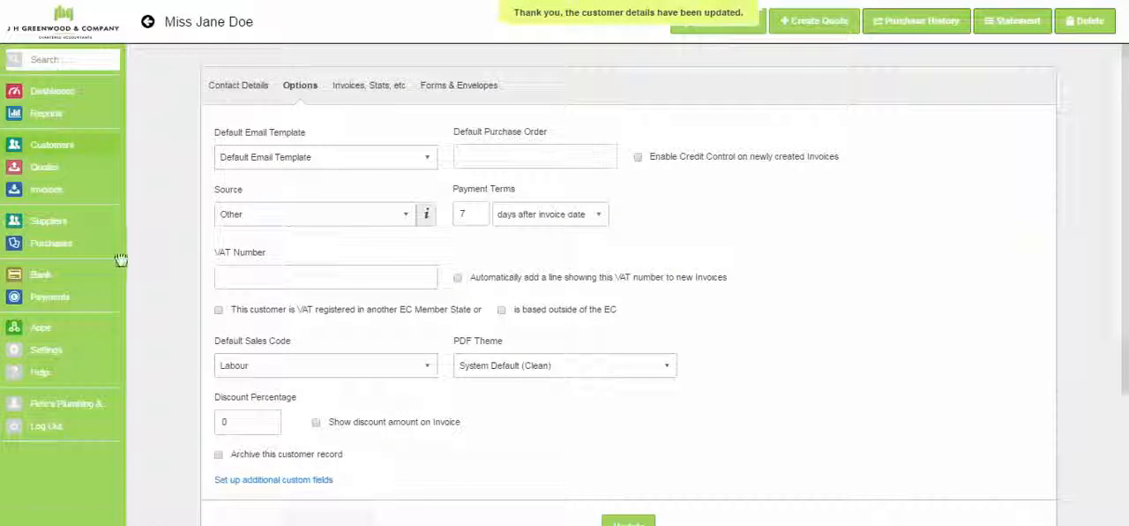
pyautogui.click(49, 154)
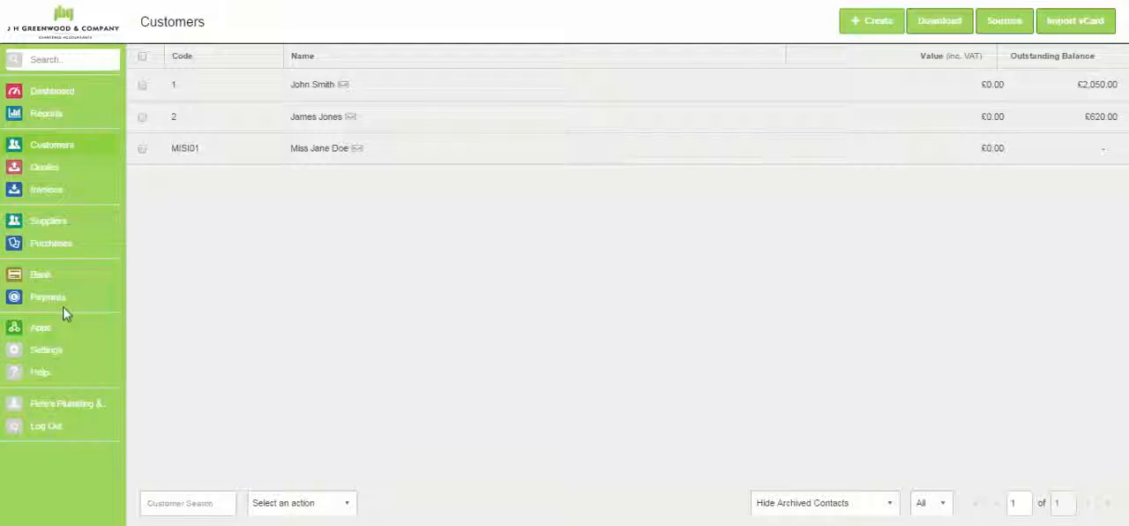
# - Create a supplier named KashFlow without recording a new purchase, view its contact details and return to the supplier list
pyautogui.click(44, 228)
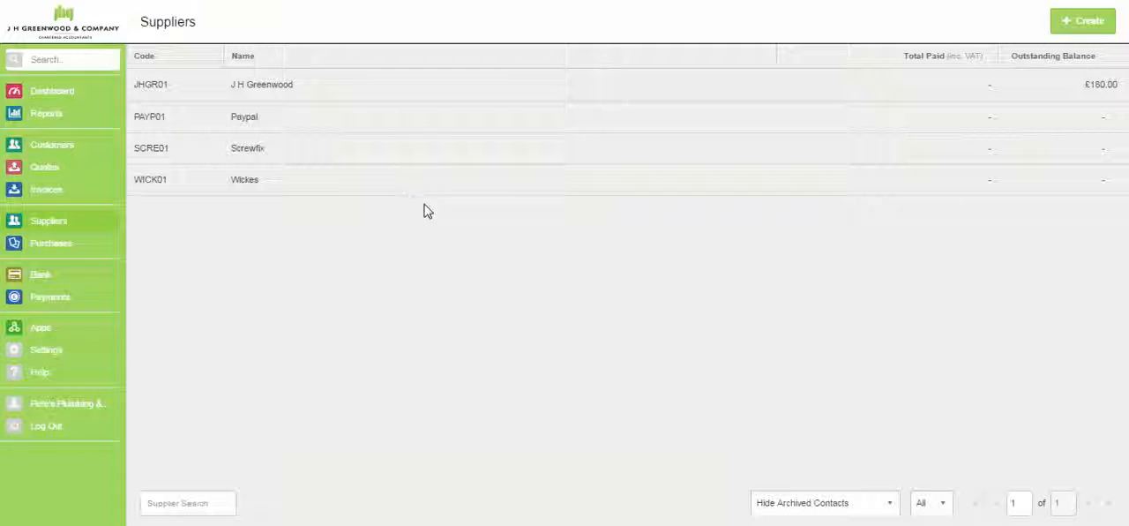
pyautogui.click(1070, 32)
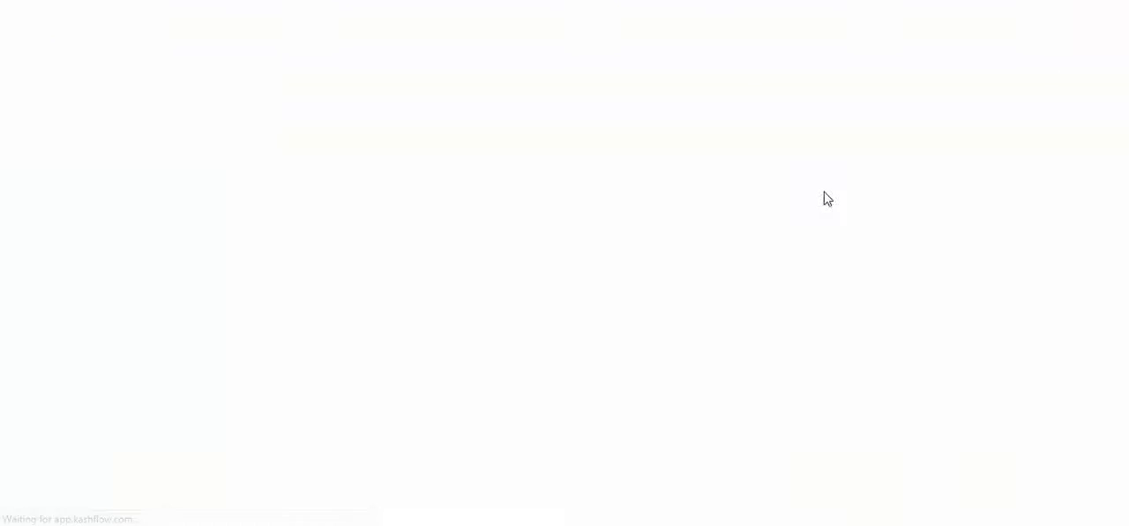
pyautogui.write('KashFlow')
pyautogui.press('Tab')
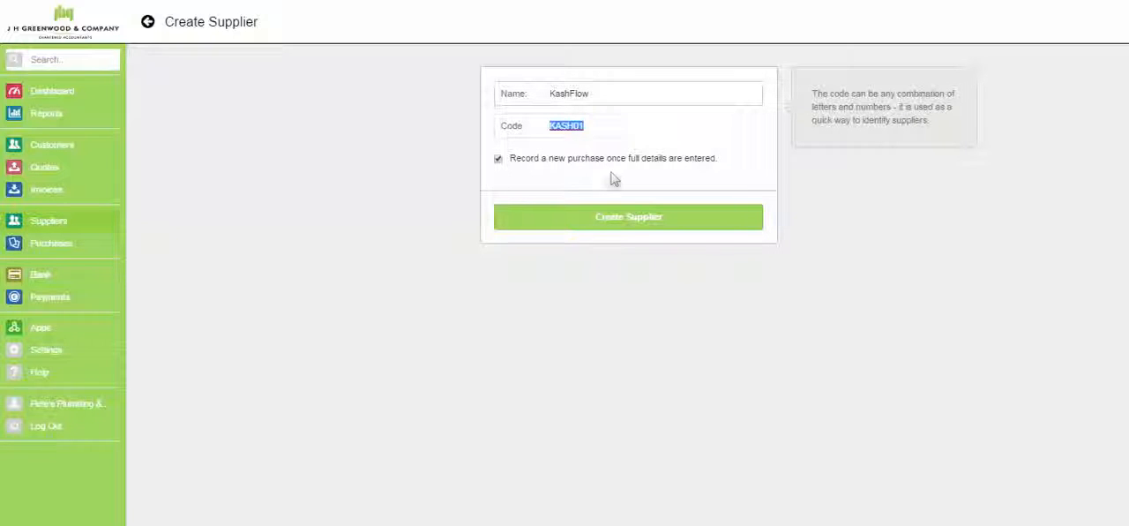
pyautogui.click(498, 159)
pyautogui.click(568, 220)
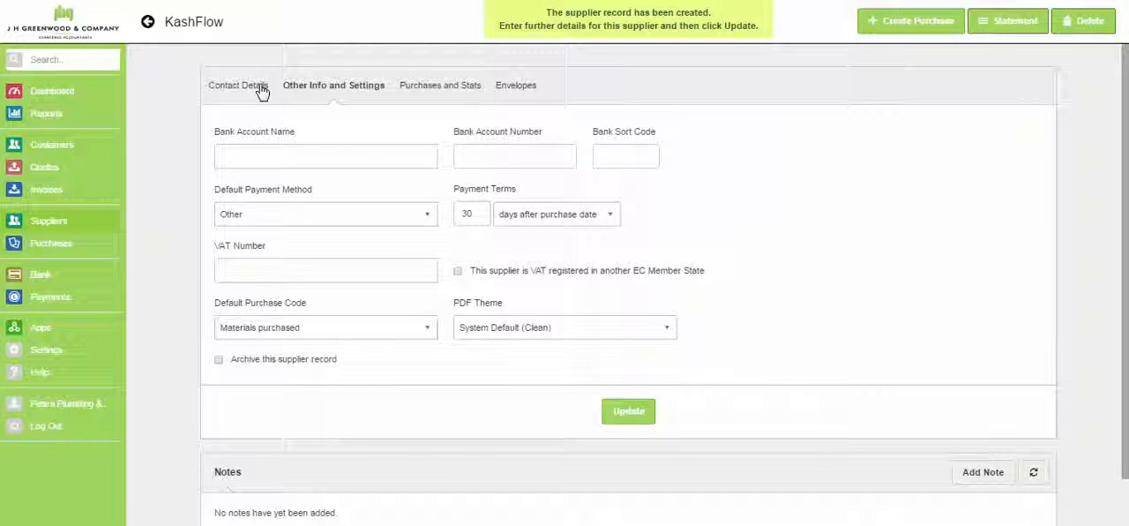
pyautogui.click(260, 90)
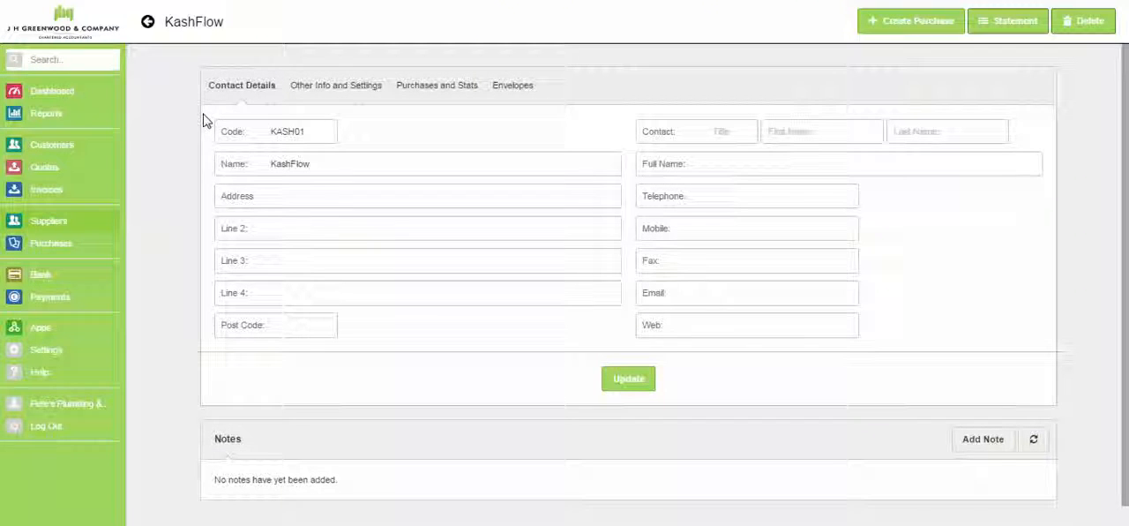
pyautogui.click(41, 226)
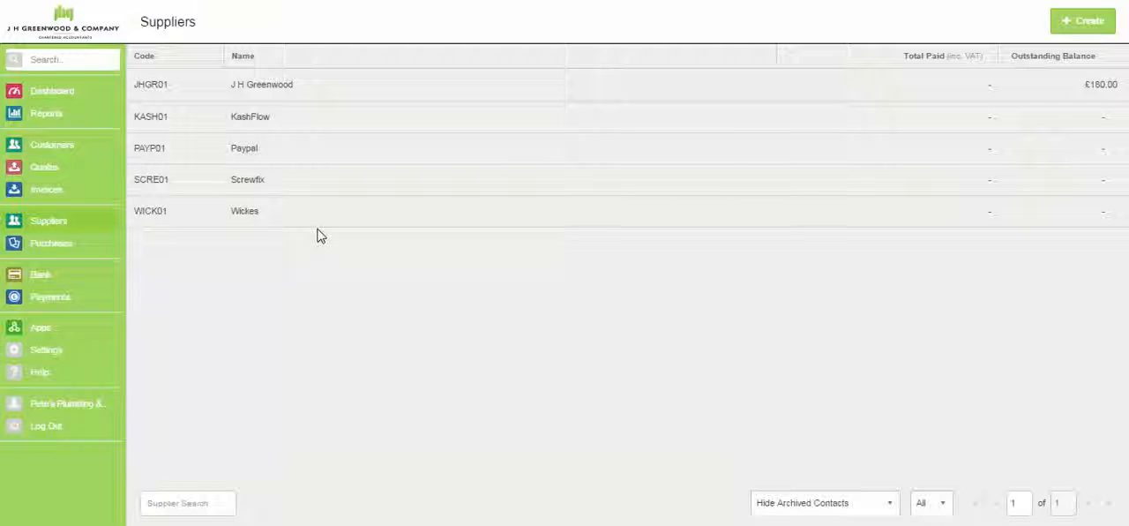
# - Start a new quote and enter Quote3 as its reference
pyautogui.click(51, 170)
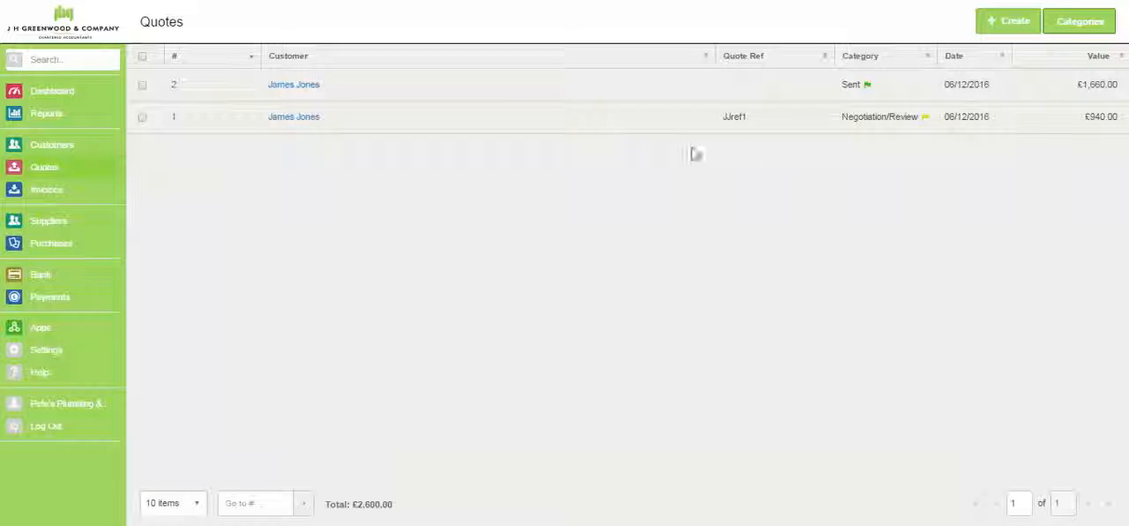
pyautogui.click(1002, 26)
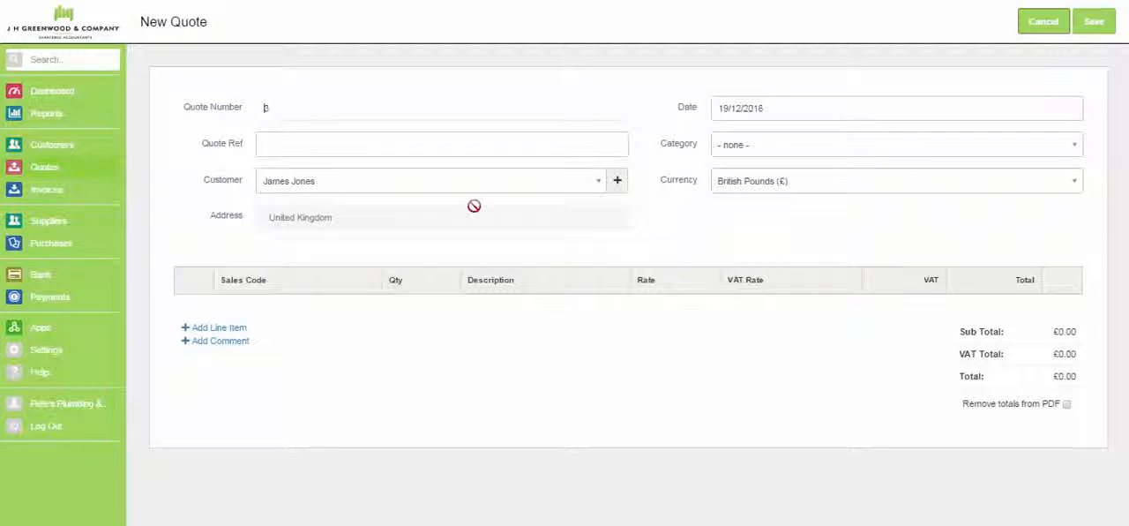
pyautogui.click(399, 142)
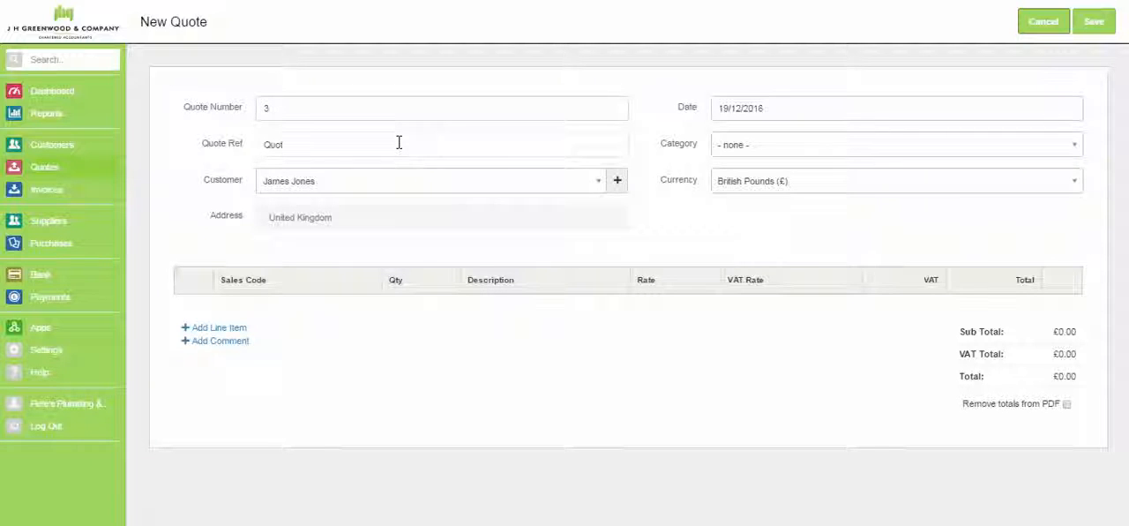
pyautogui.click(428, 192)
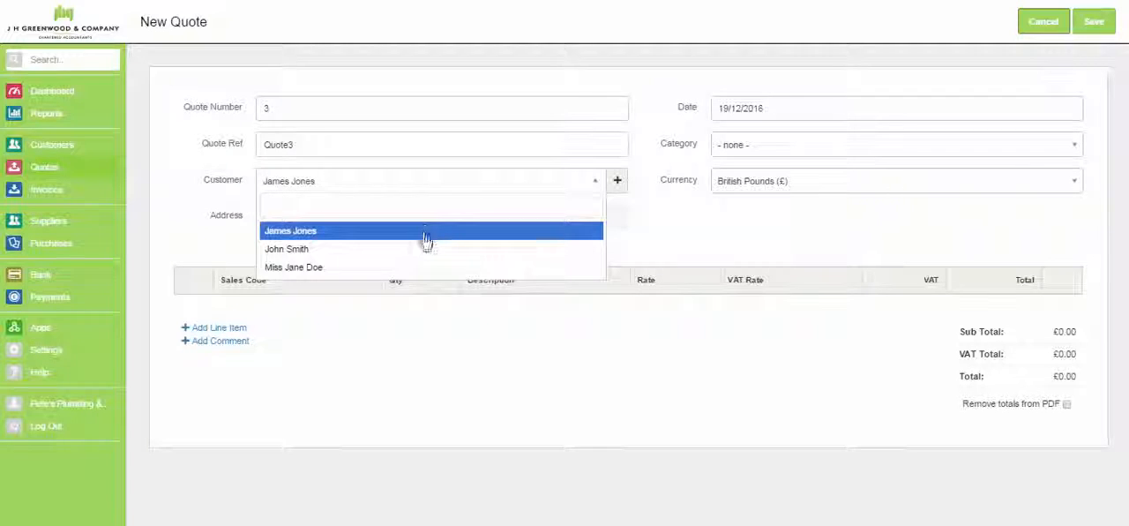
pyautogui.click(619, 183)
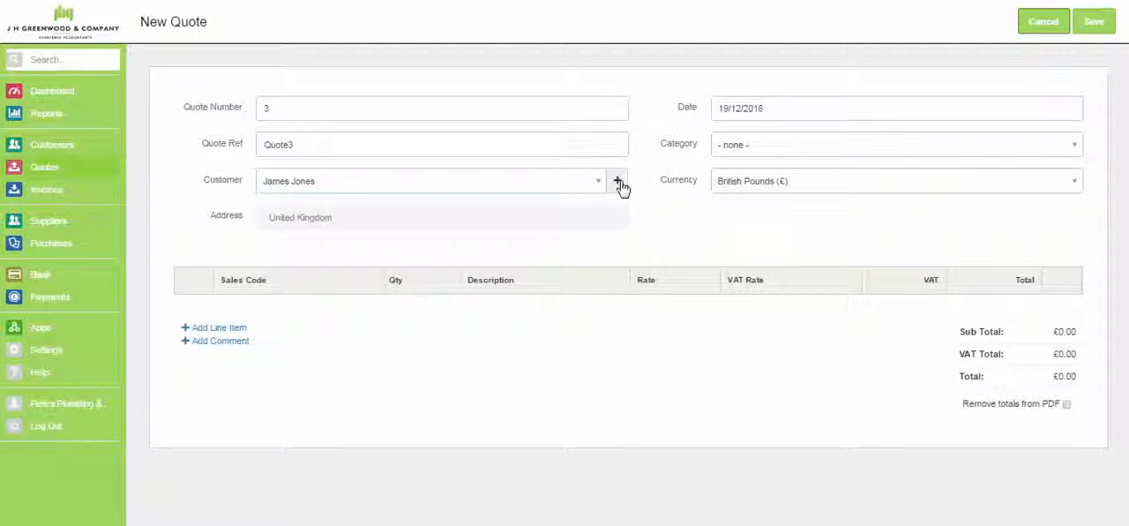
pyautogui.click(619, 182)
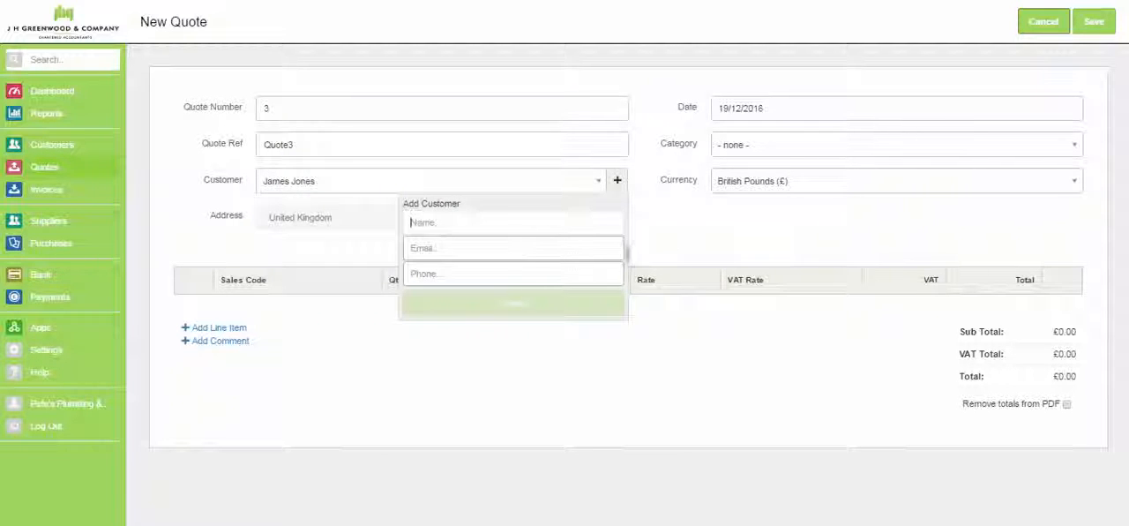
pyautogui.click(695, 220)
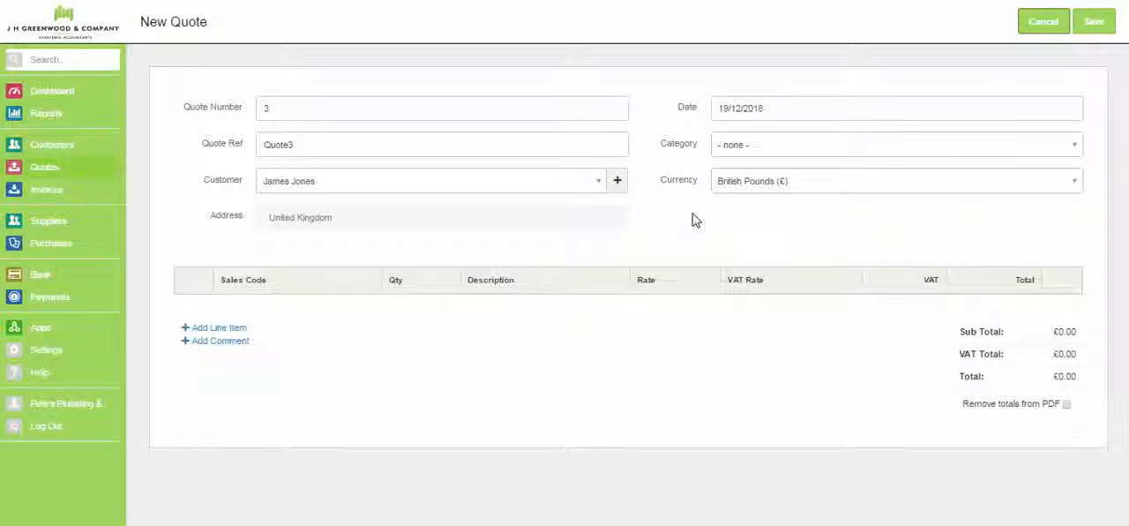
# - Set the quote's category to Negotiation/Review and add two line items
pyautogui.click(792, 152)
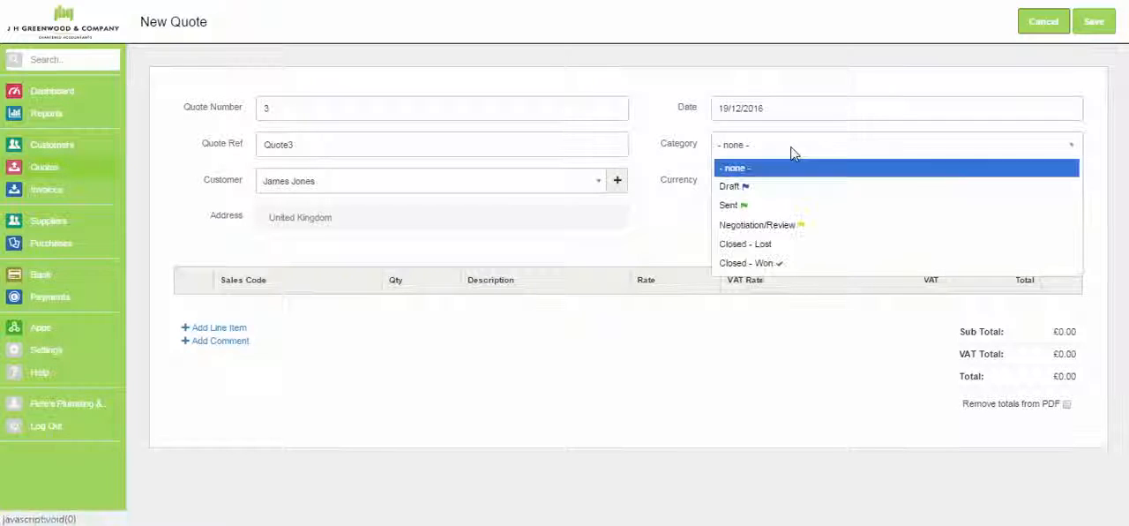
pyautogui.click(786, 226)
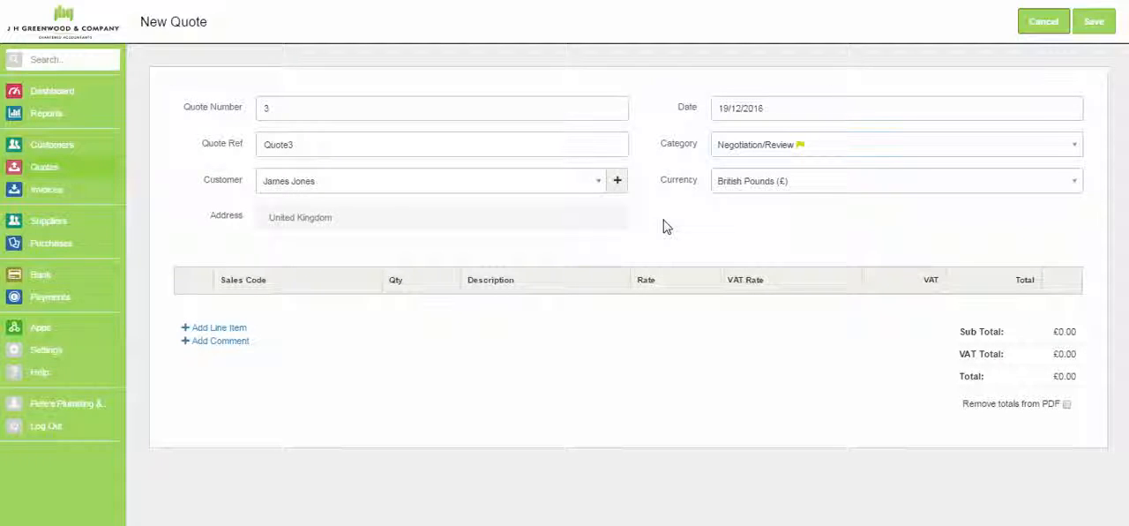
pyautogui.click(232, 332)
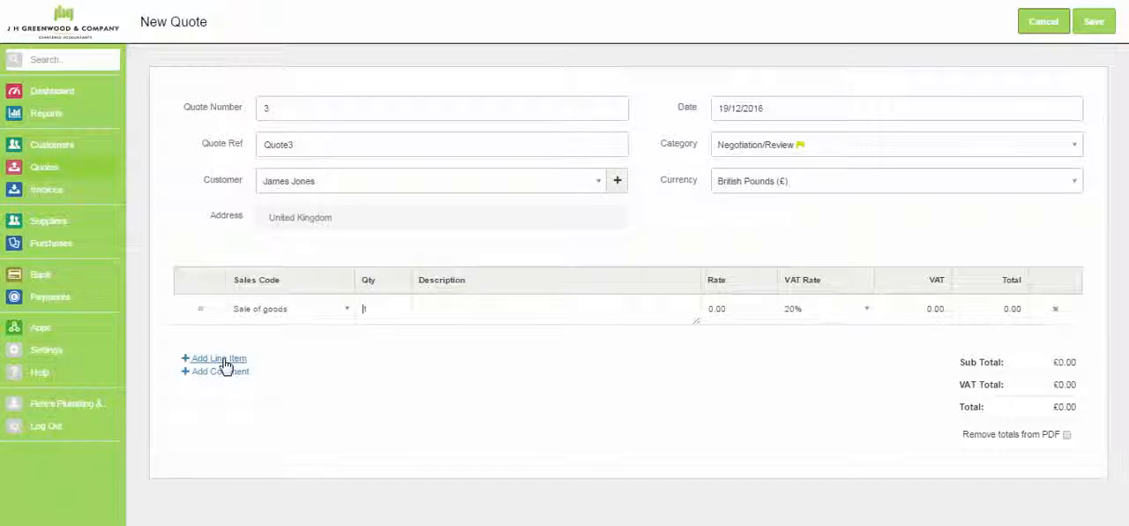
pyautogui.click(226, 359)
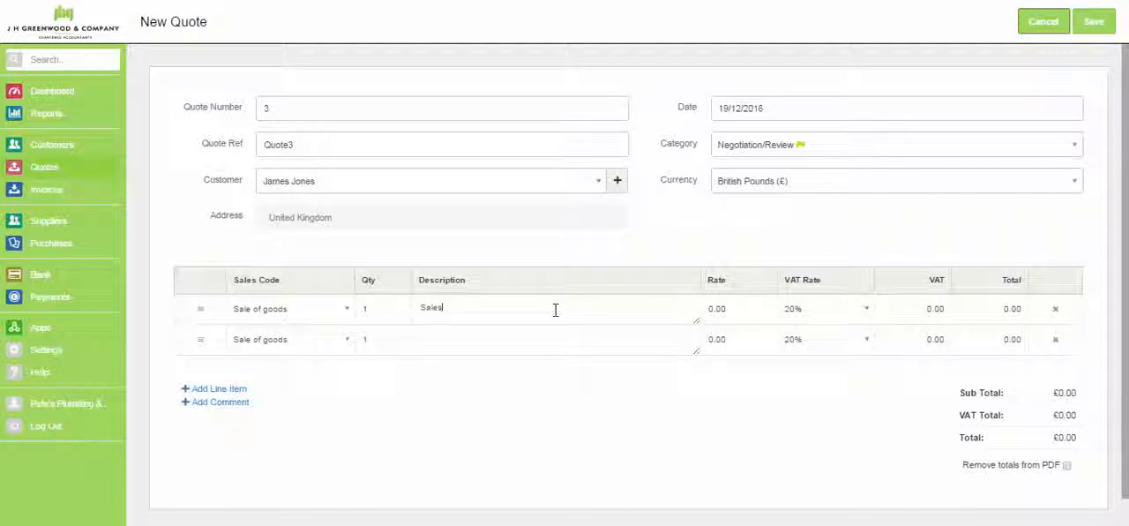
# - Set the total of the Sales line item to 1000
pyautogui.write('500')
pyautogui.doubleClick(992, 308)
pyautogui.press('BackSpace')
pyautogui.write('1000')
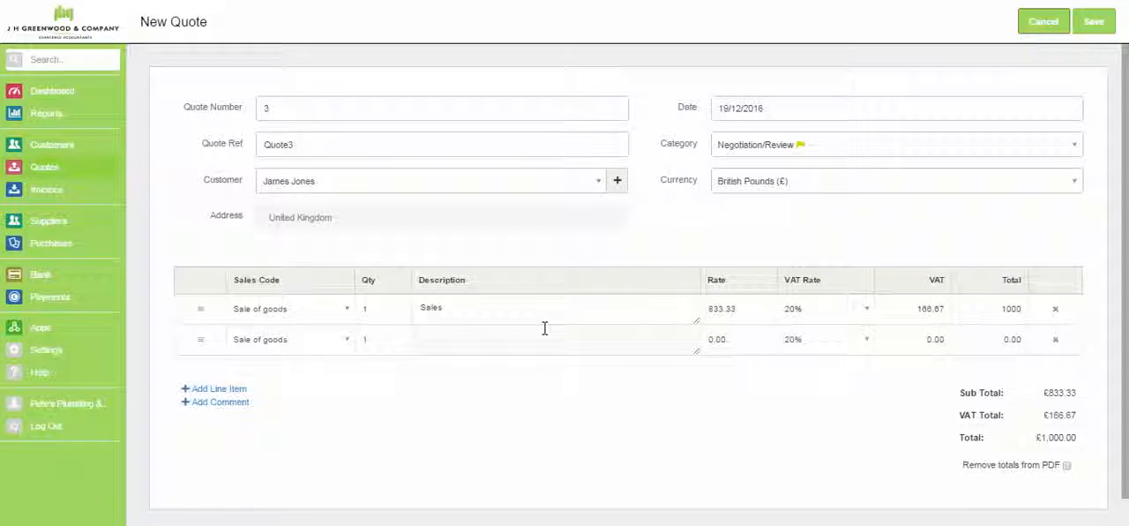
# - Change the second line item's sales code to Labour and save the quote
pyautogui.click(342, 344)
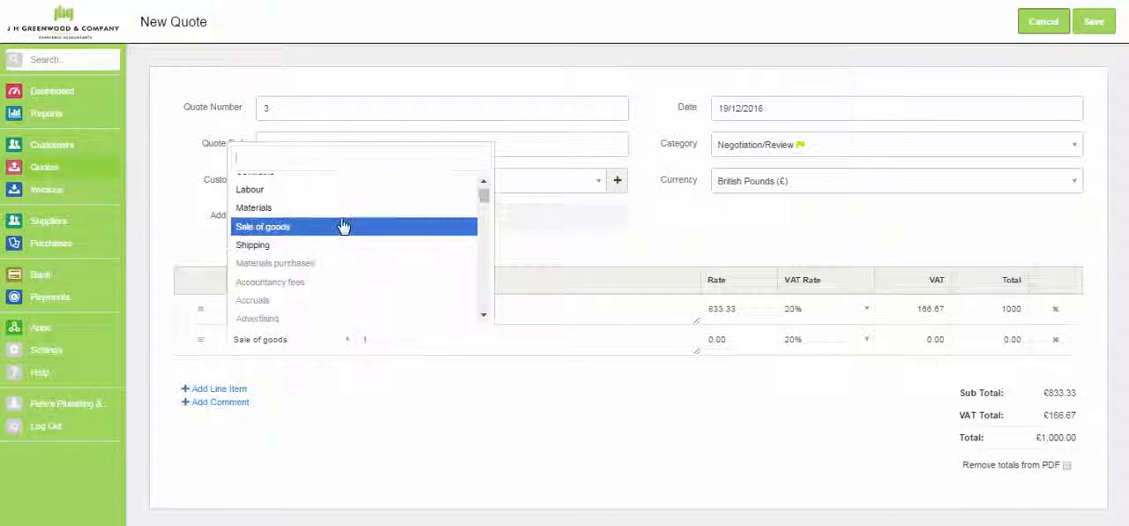
pyautogui.scroll(1, 482, 192)
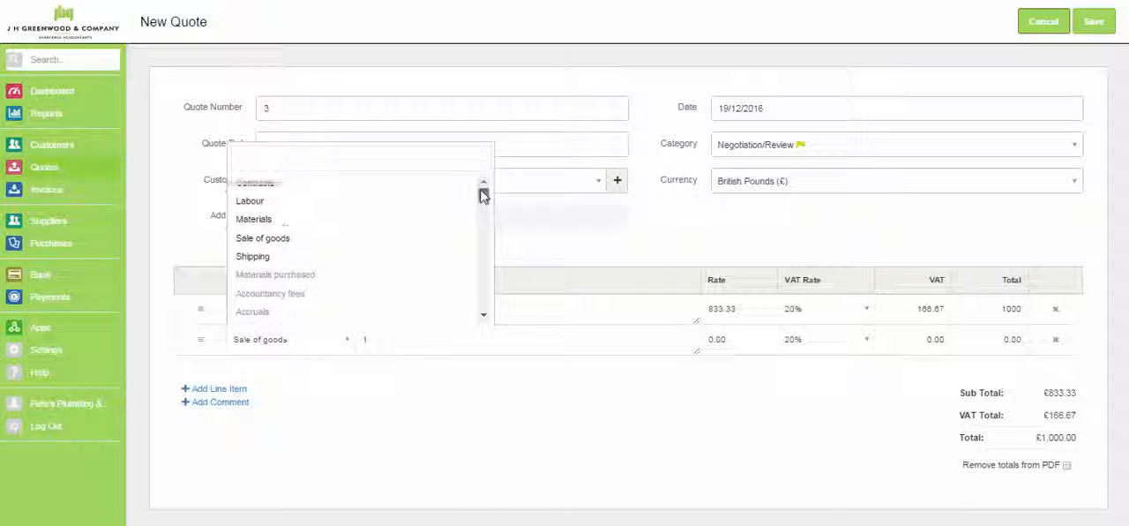
pyautogui.click(414, 202)
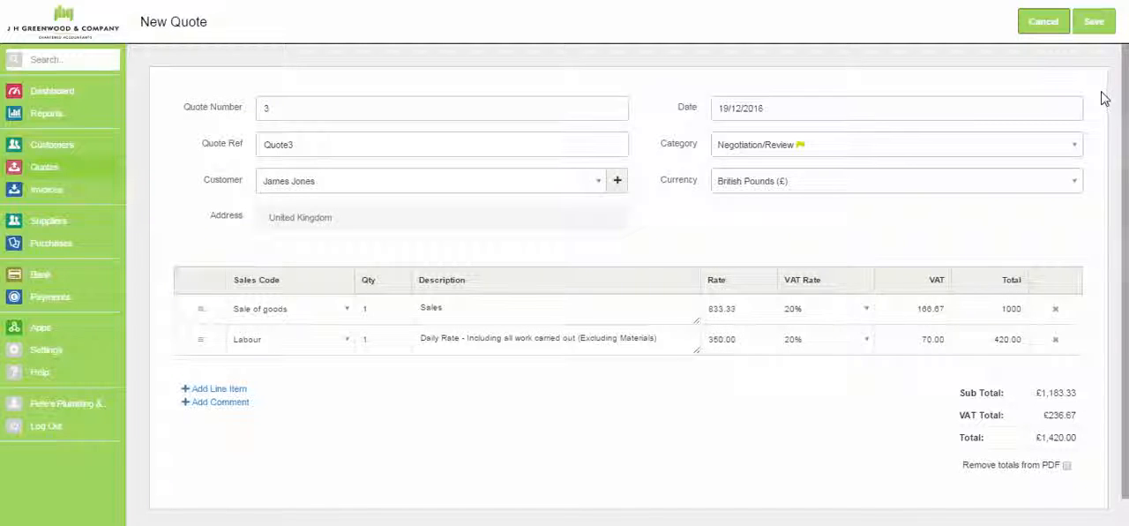
pyautogui.click(1094, 23)
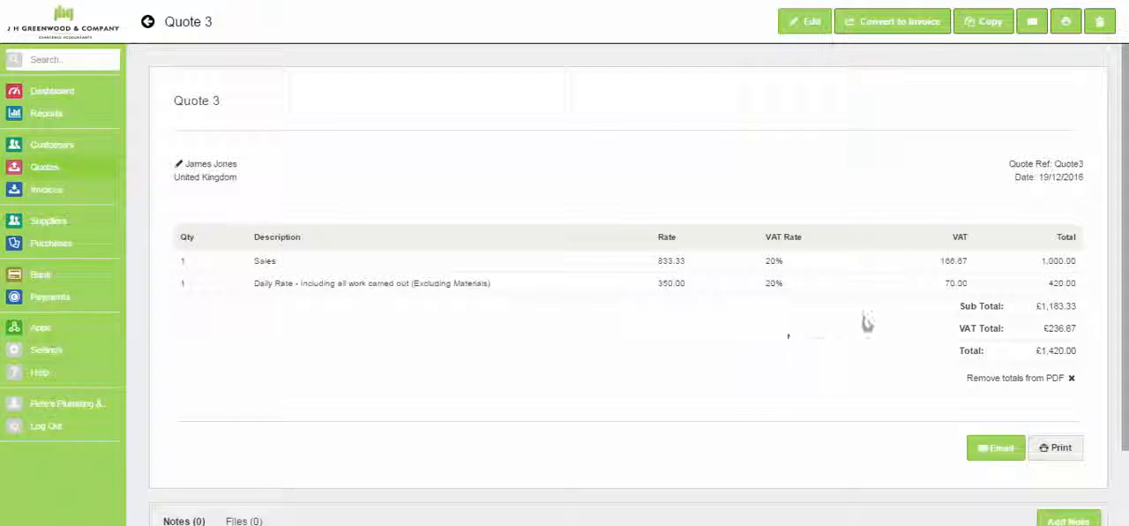
# - Check the quote's copy options without copying it, edit the quote so the Sales line totals 950, and save it
pyautogui.click(986, 27)
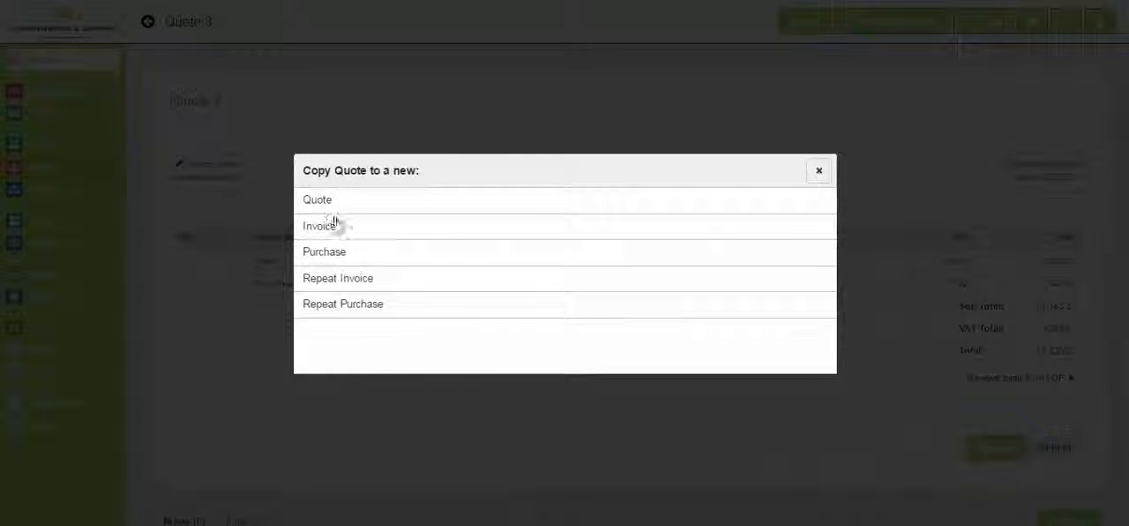
pyautogui.click(819, 173)
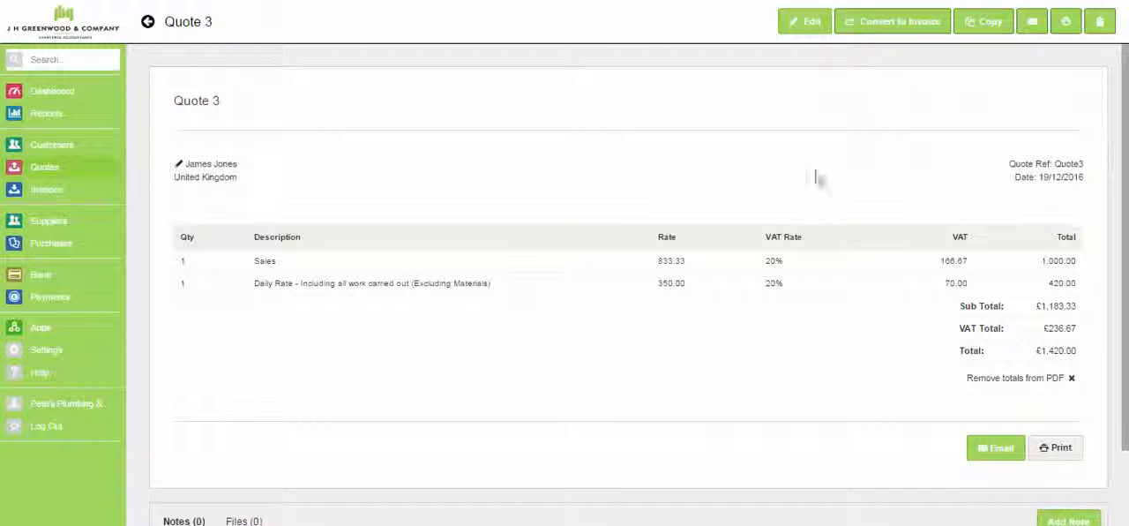
pyautogui.click(808, 25)
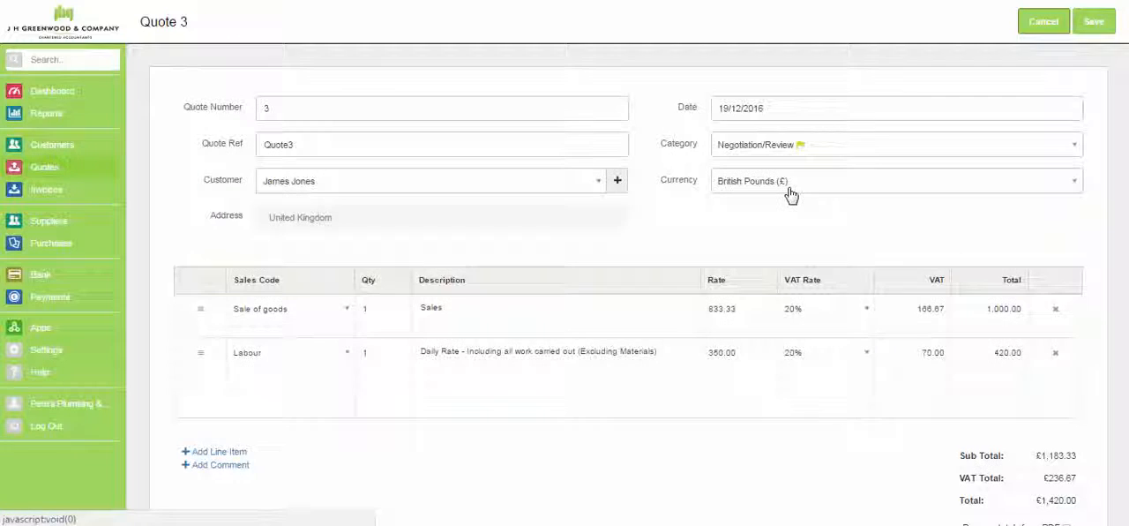
pyautogui.moveTo(985, 309); pyautogui.dragTo(1025, 310)
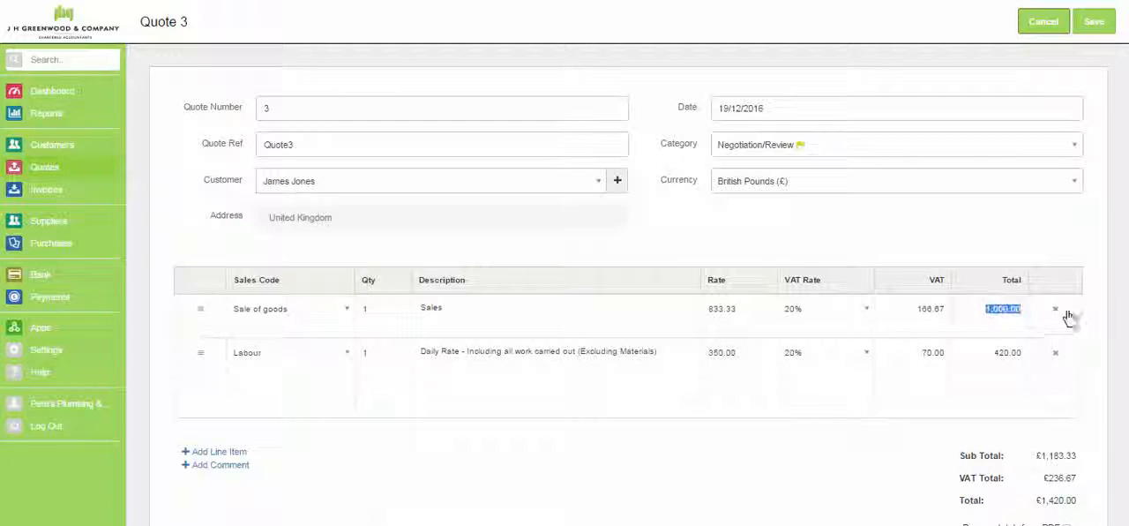
pyautogui.write('950')
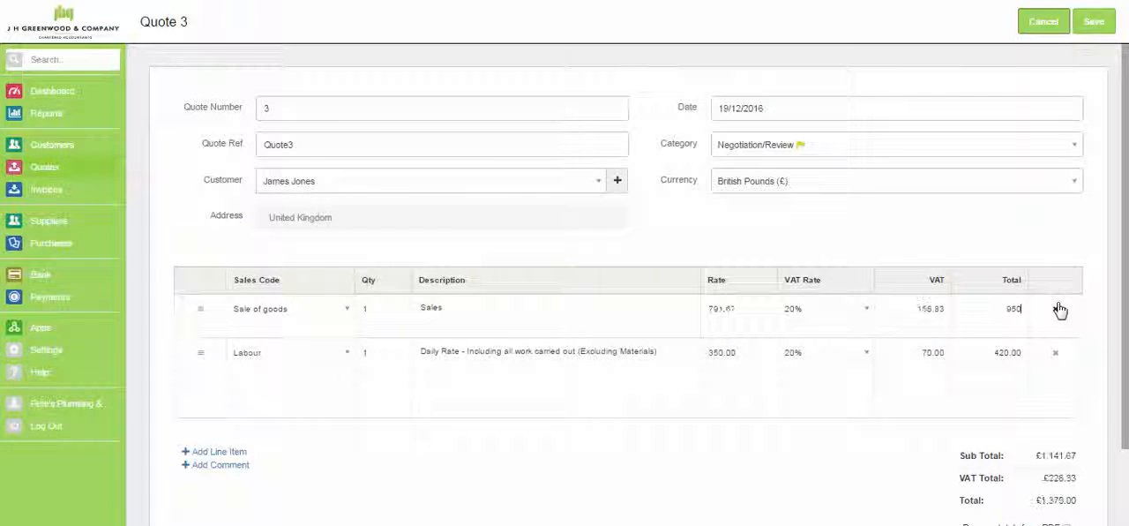
pyautogui.click(1094, 22)
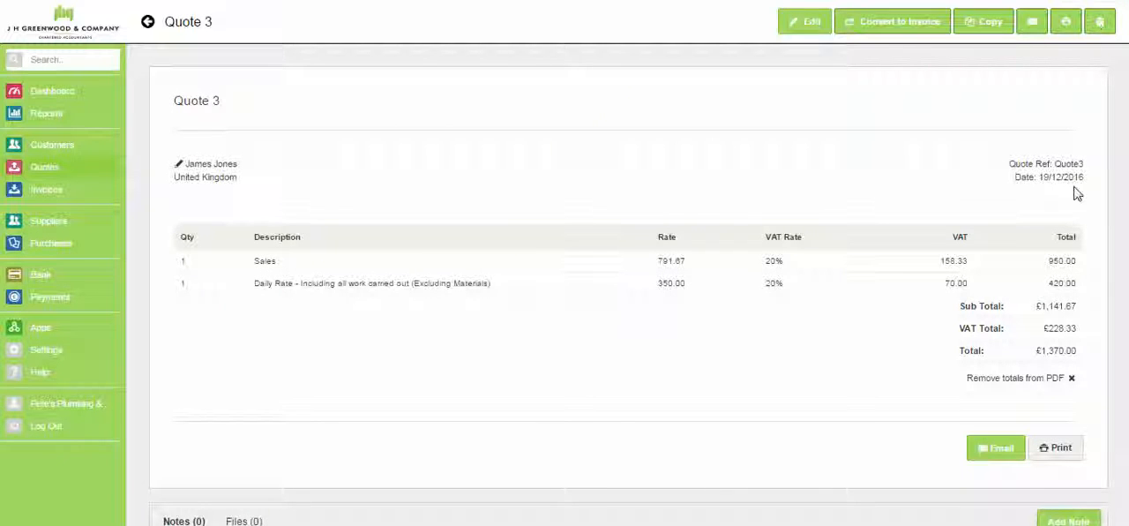
# - Preview the email for quote 3, close it without sending and return to the list of quotes
pyautogui.click(1003, 454)
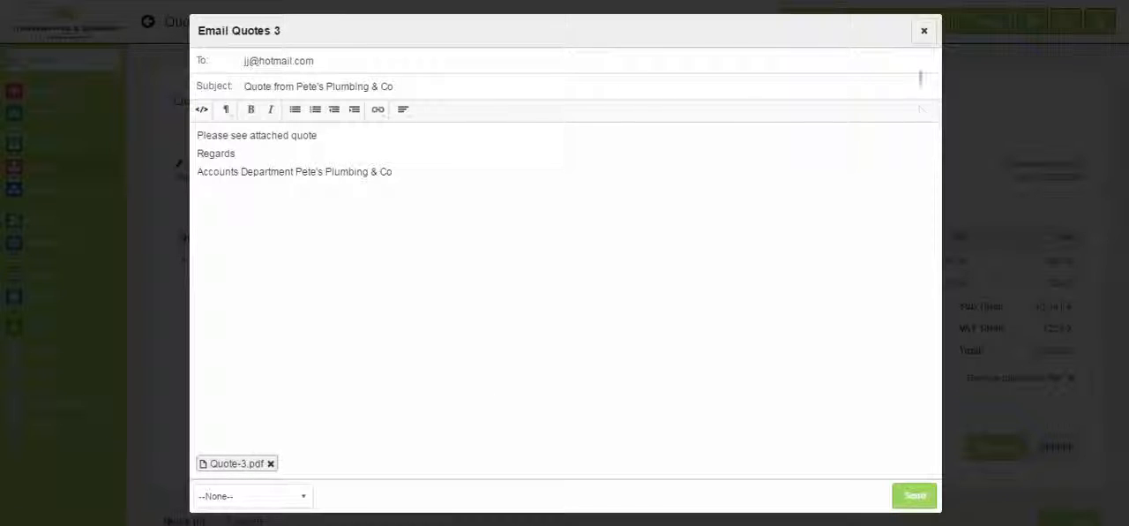
pyautogui.click(924, 31)
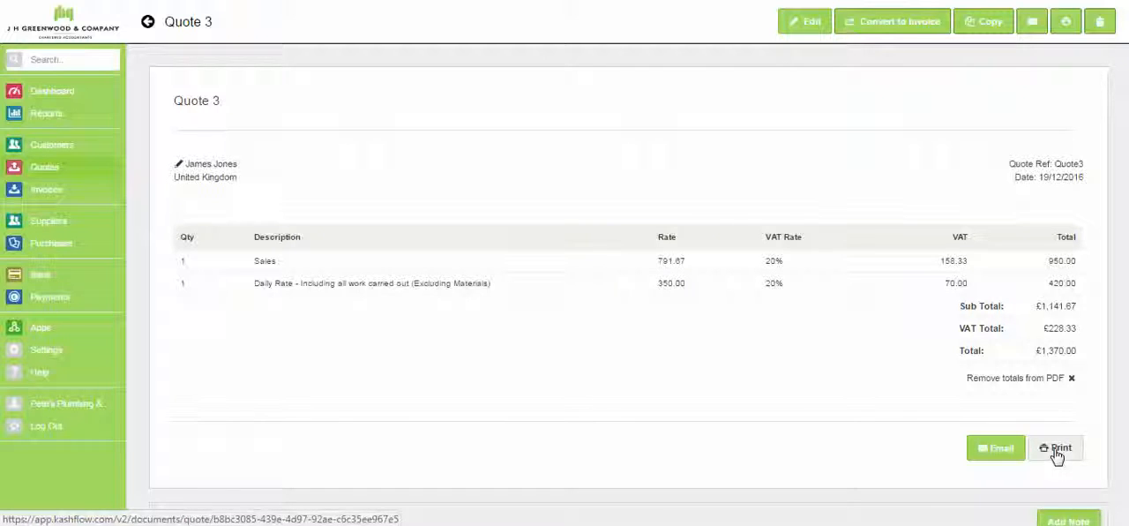
pyautogui.click(44, 169)
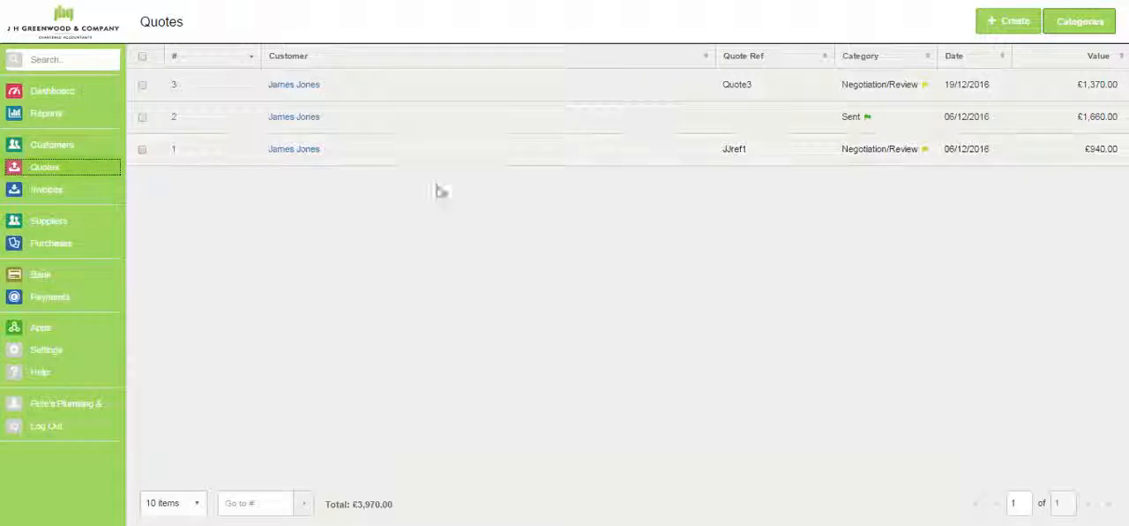
# - View the invoices, quotes and statistics on the record of the second customer in the customer list
pyautogui.click(42, 148)
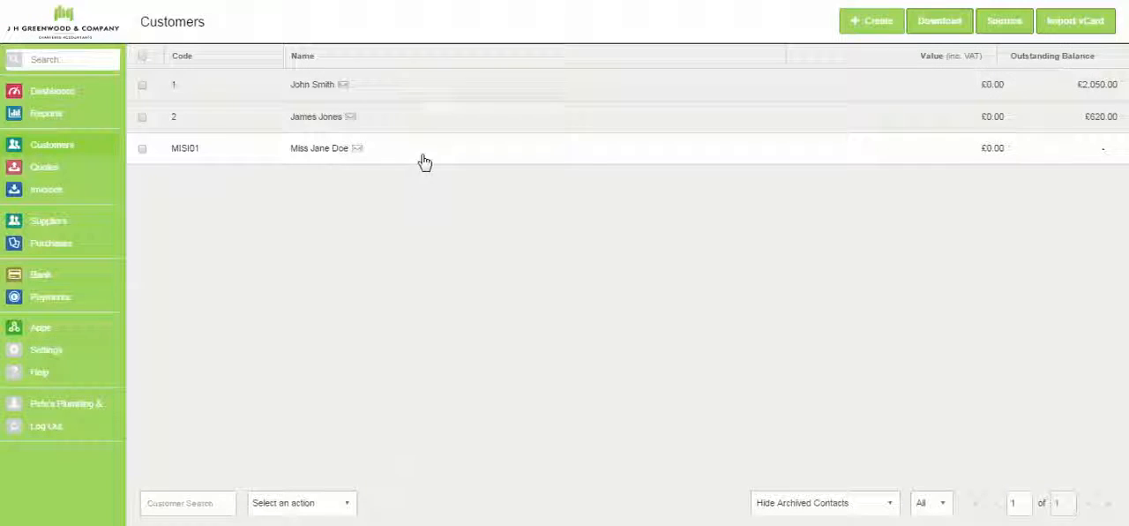
pyautogui.click(438, 127)
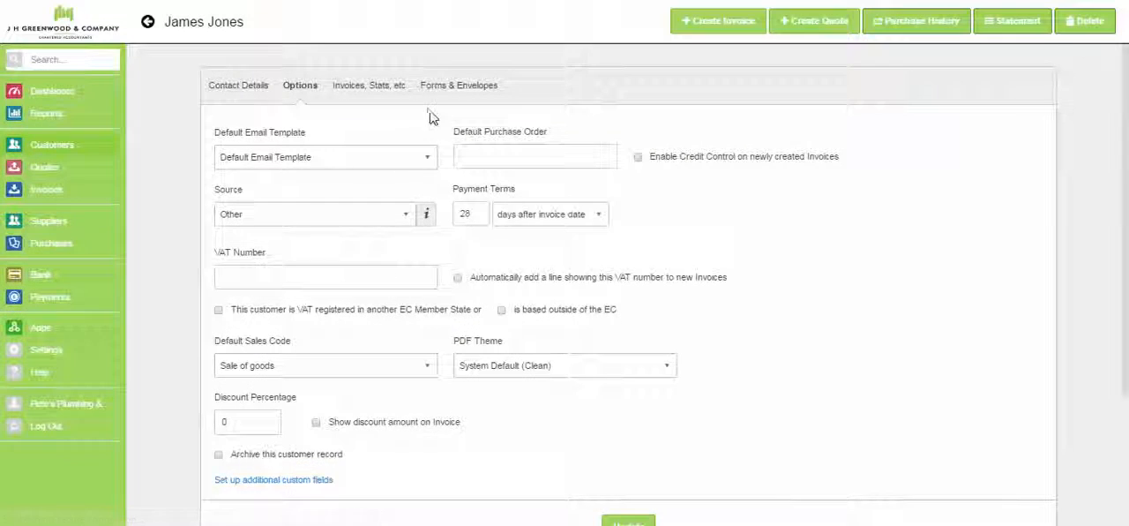
pyautogui.doubleClick(341, 85)
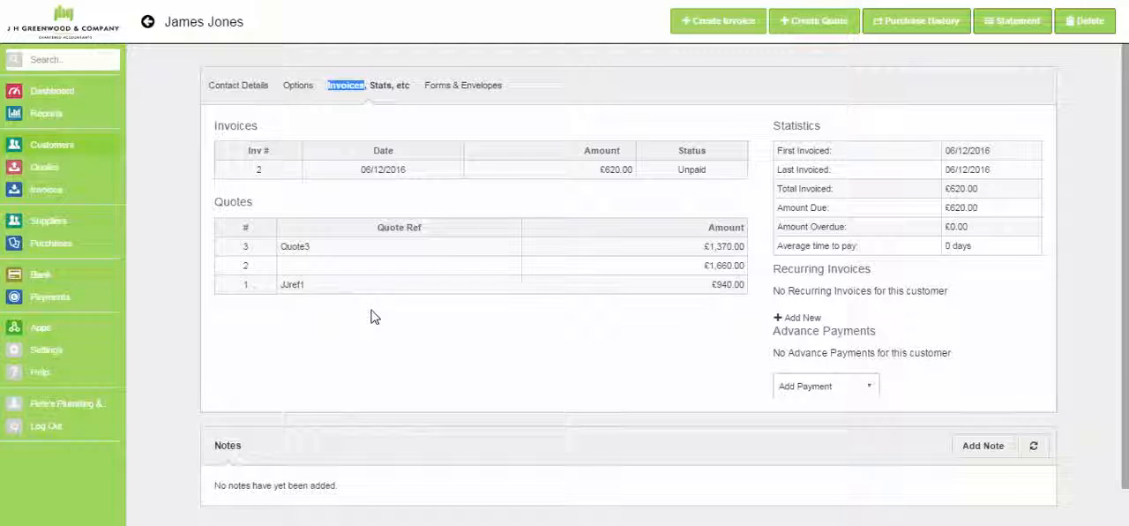
# - Convert quote 2 to an invoice
pyautogui.click(46, 169)
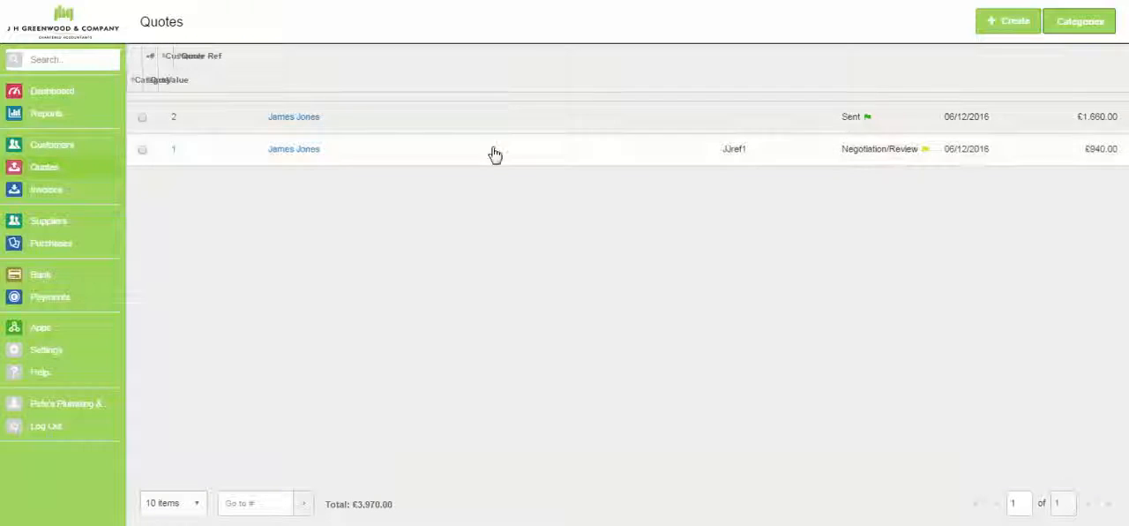
pyautogui.click(493, 131)
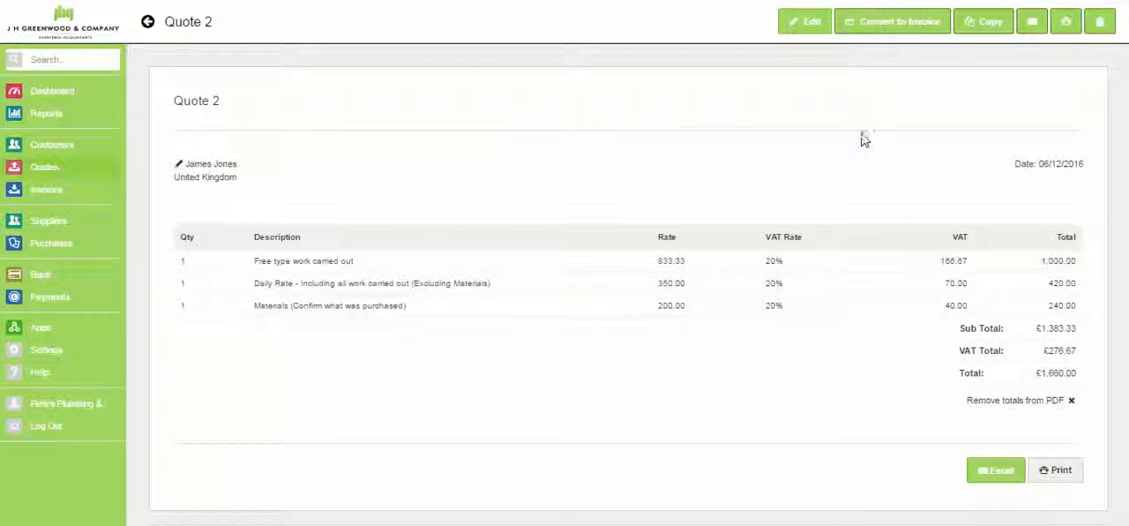
pyautogui.click(903, 29)
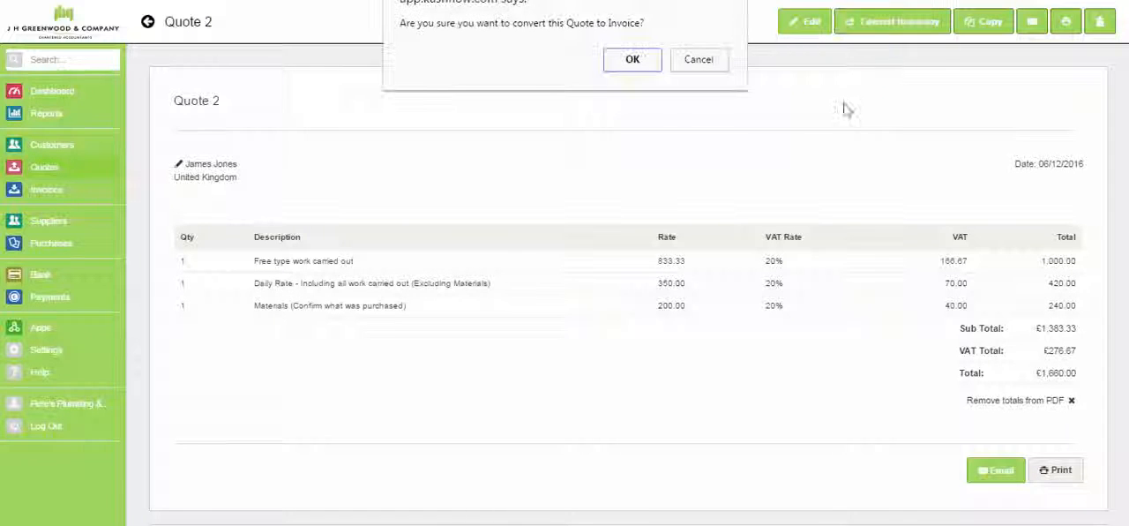
pyautogui.click(631, 65)
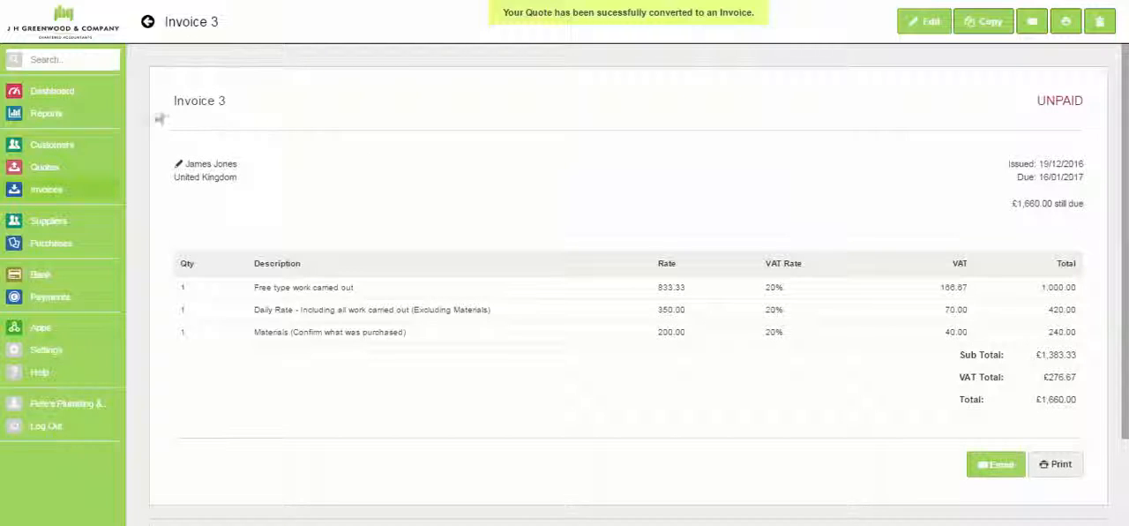
# - Check the converted quote's category in the list of quotes, and review the list of invoices
pyautogui.click(44, 169)
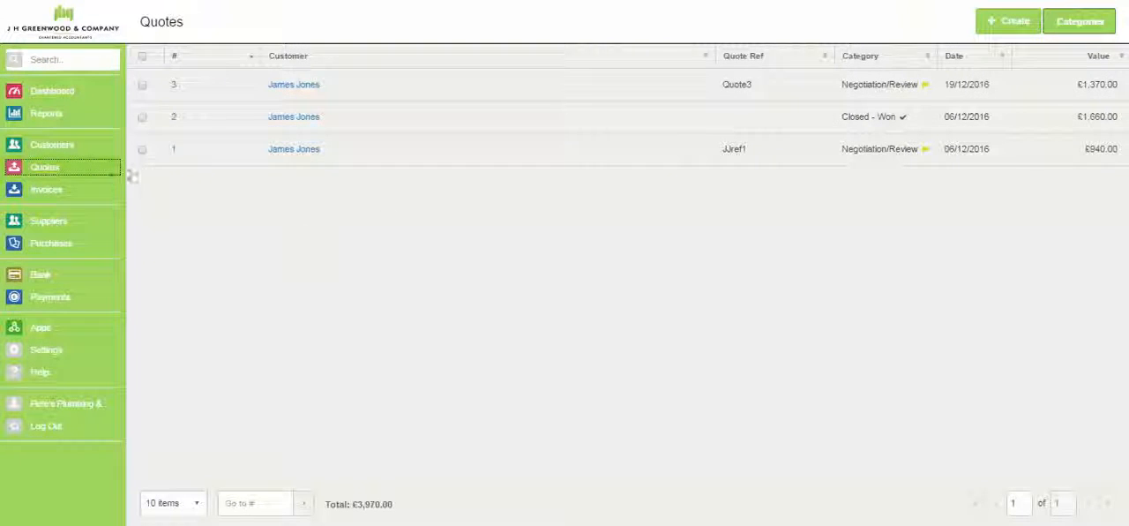
pyautogui.click(50, 194)
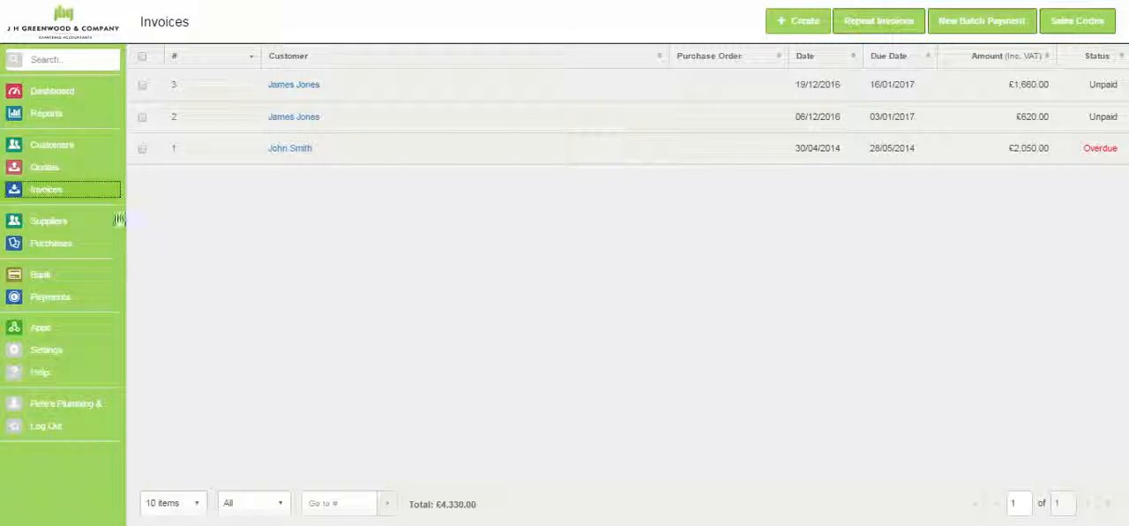
pyautogui.click(45, 198)
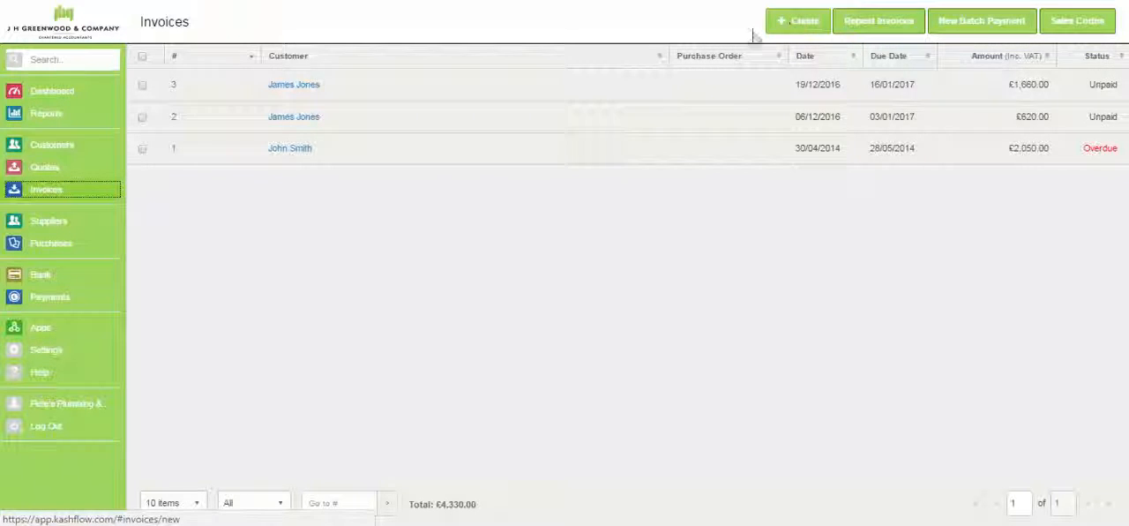
# - Start a new invoice from the first customer's record and change its customer to the last one in the selection list
pyautogui.click(45, 148)
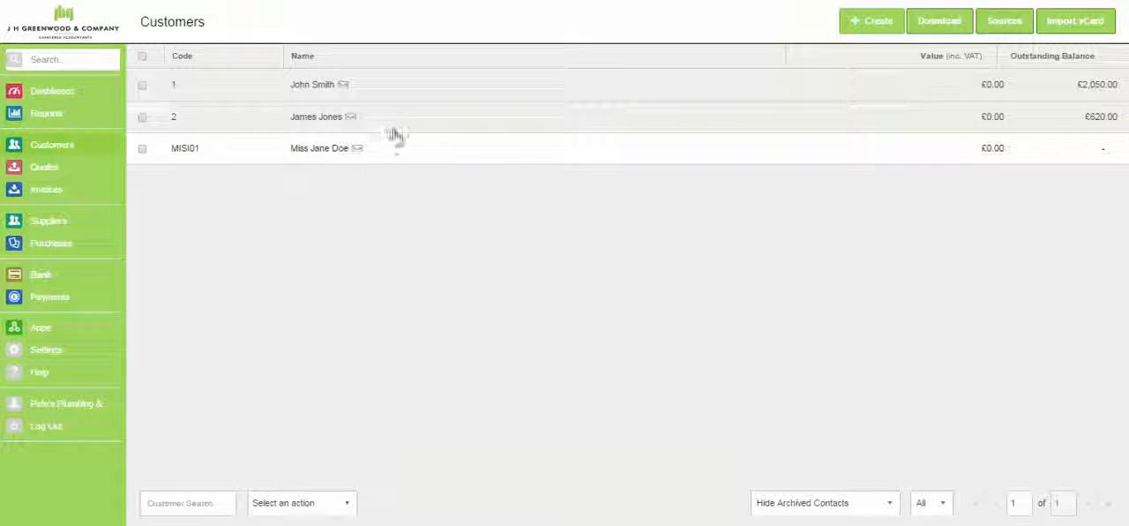
pyautogui.click(420, 90)
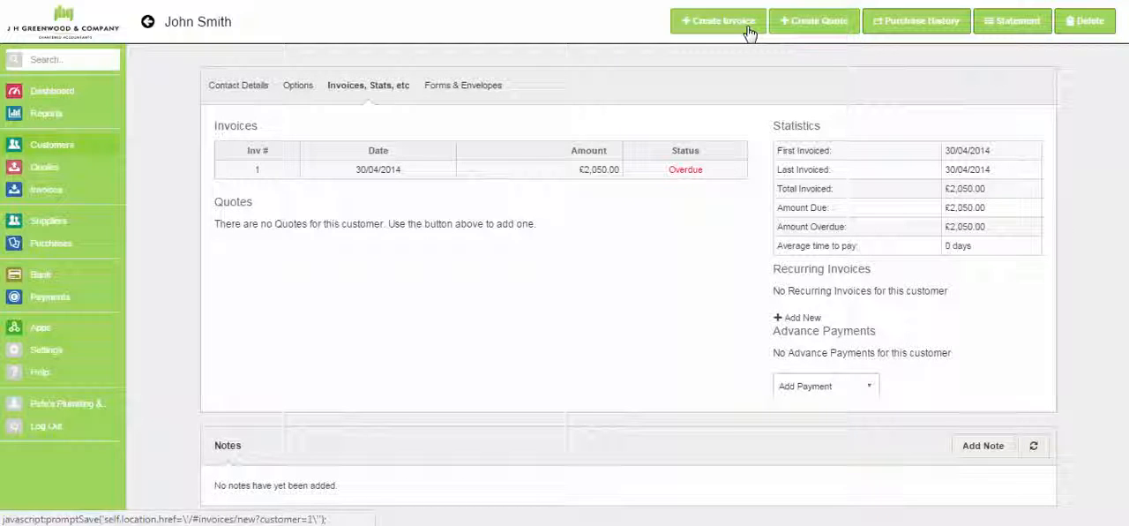
pyautogui.click(749, 32)
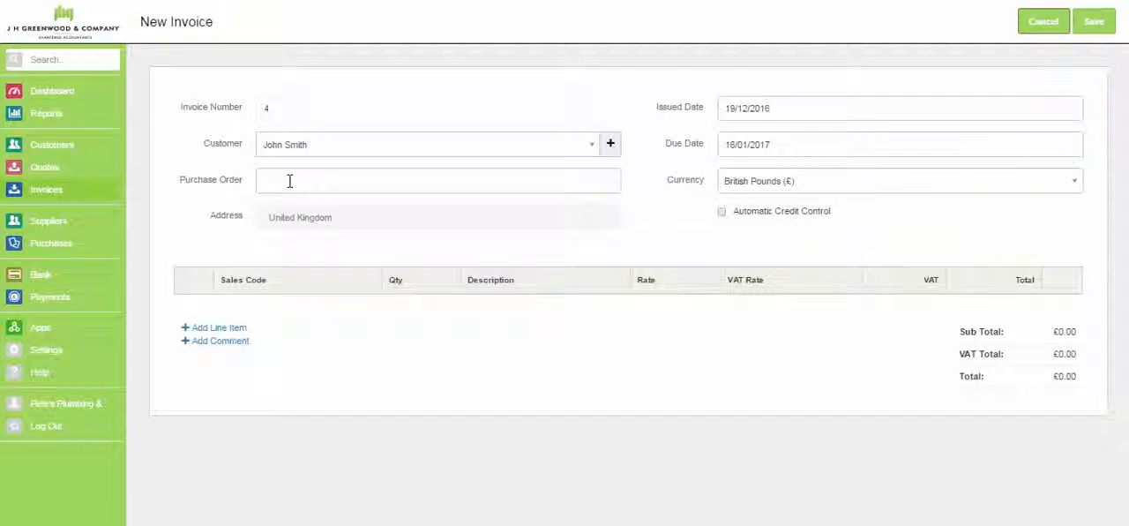
pyautogui.click(287, 146)
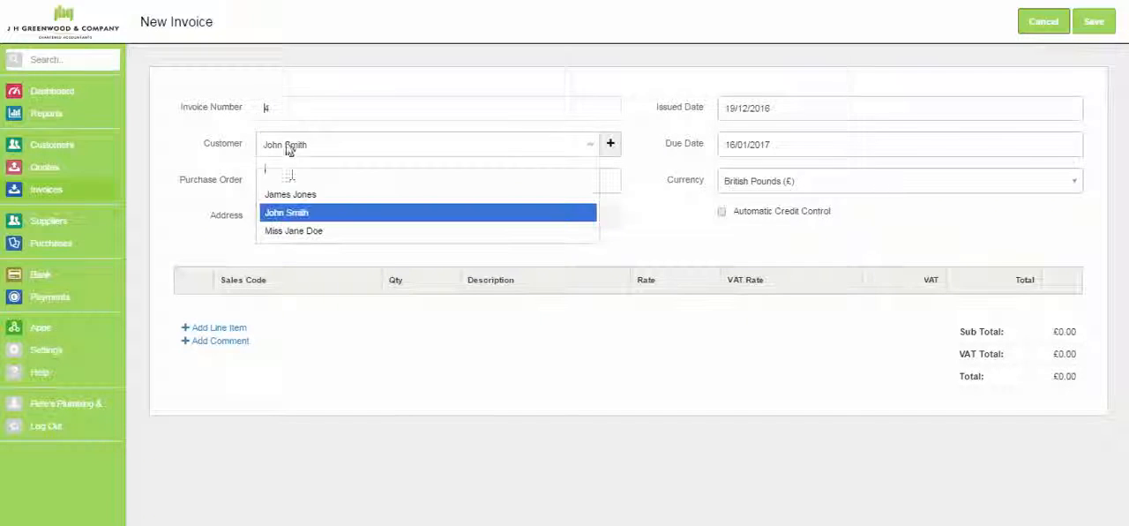
pyautogui.click(291, 239)
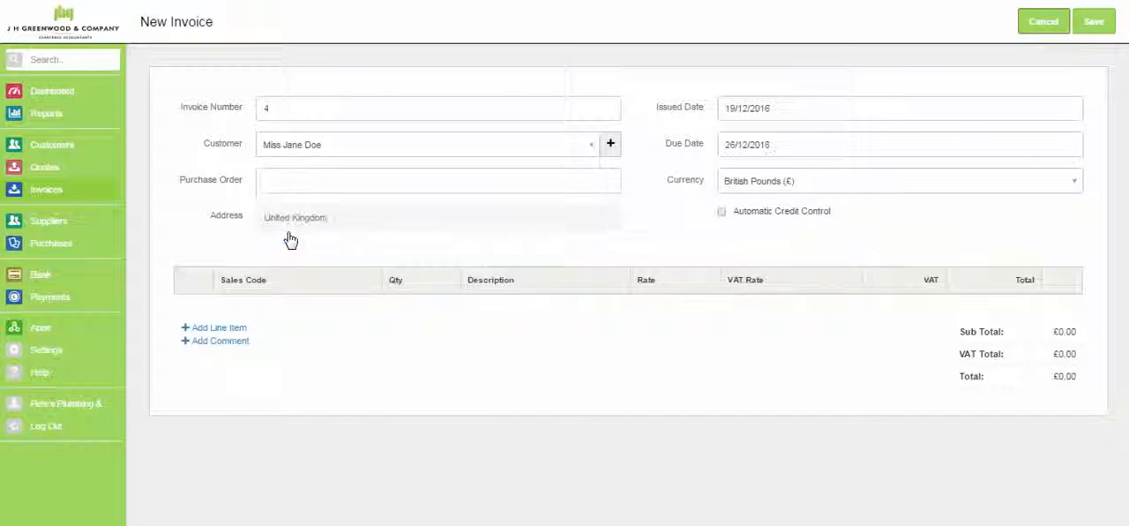
# - Add two line items to the invoice, set the second to Materials with a rate of 500, and save the invoice
pyautogui.click(233, 329)
pyautogui.click(236, 363)
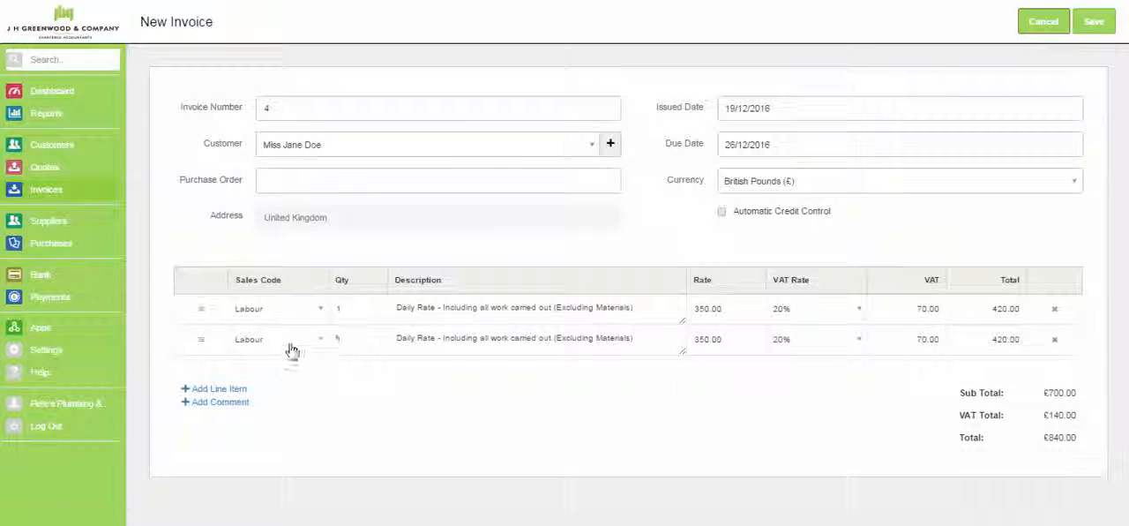
pyautogui.click(292, 348)
pyautogui.click(277, 209)
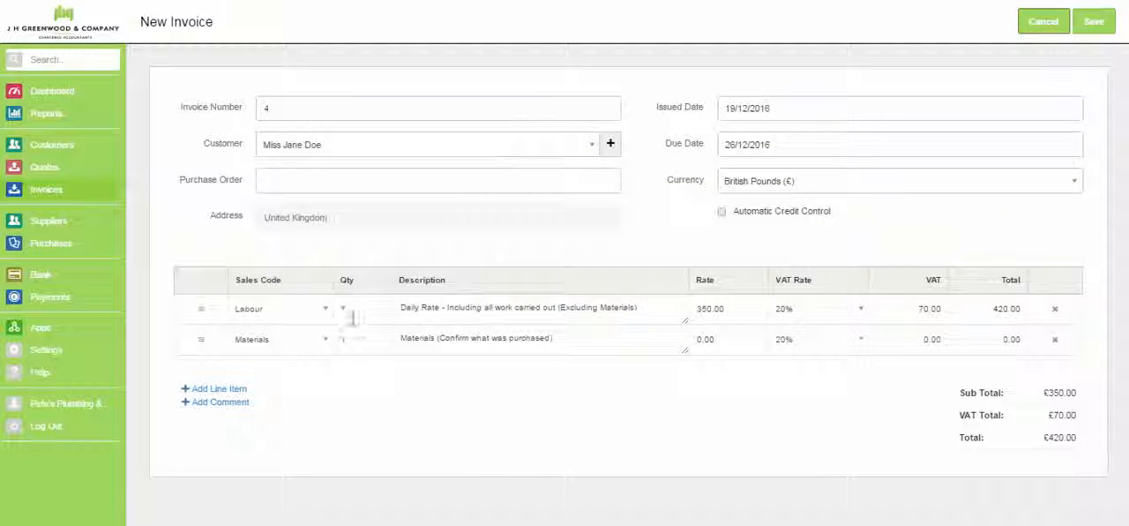
pyautogui.click(677, 335)
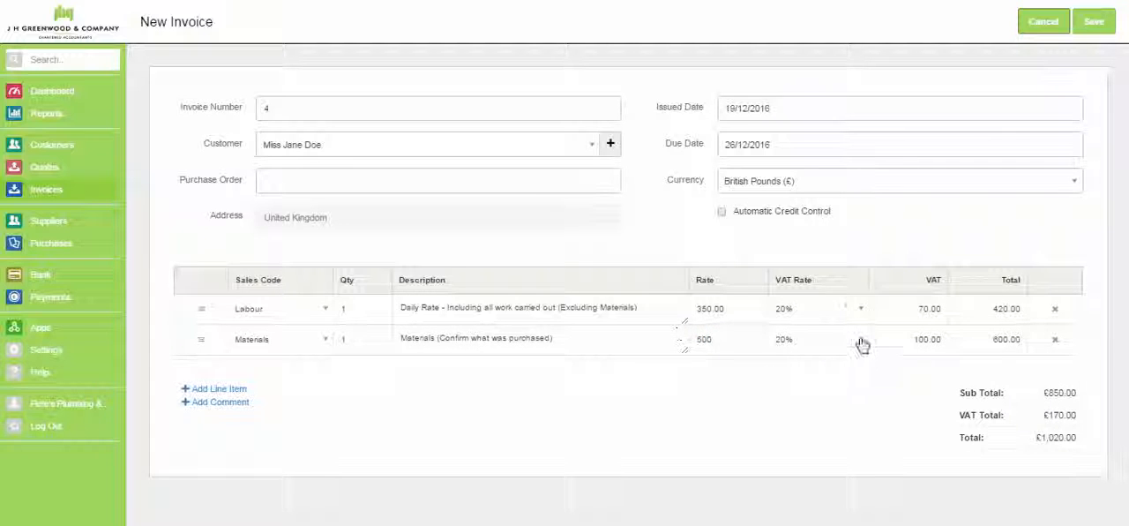
pyautogui.click(1093, 23)
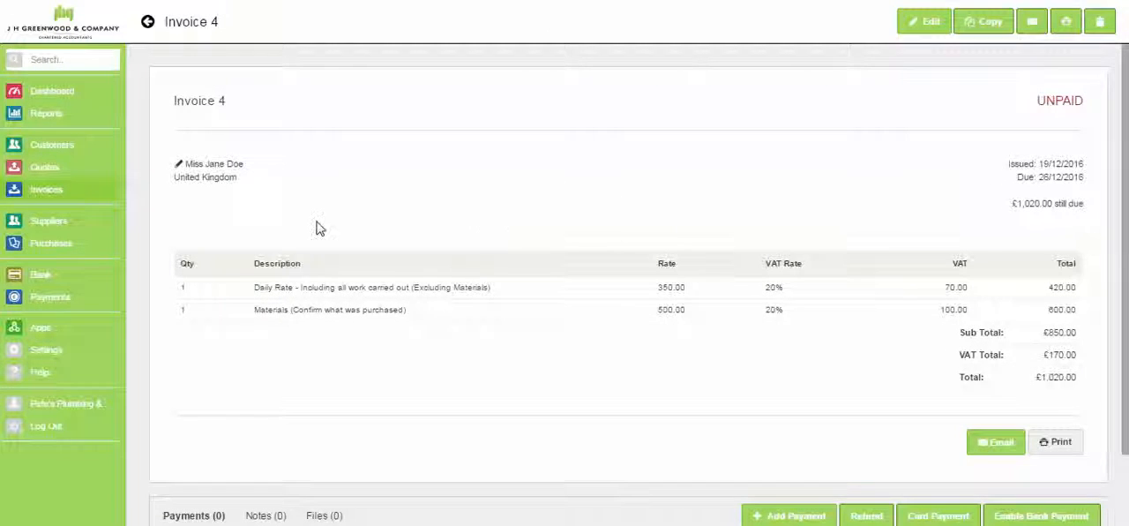
# - Start a new purchase and set its supplier to Screwfix, leaving the supplier reference empty
pyautogui.click(60, 245)
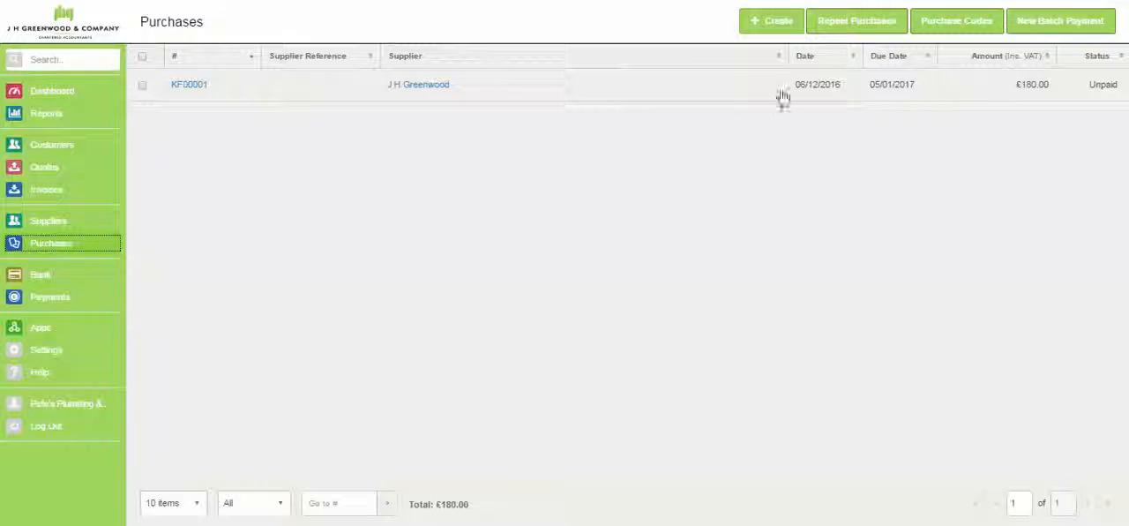
pyautogui.click(774, 28)
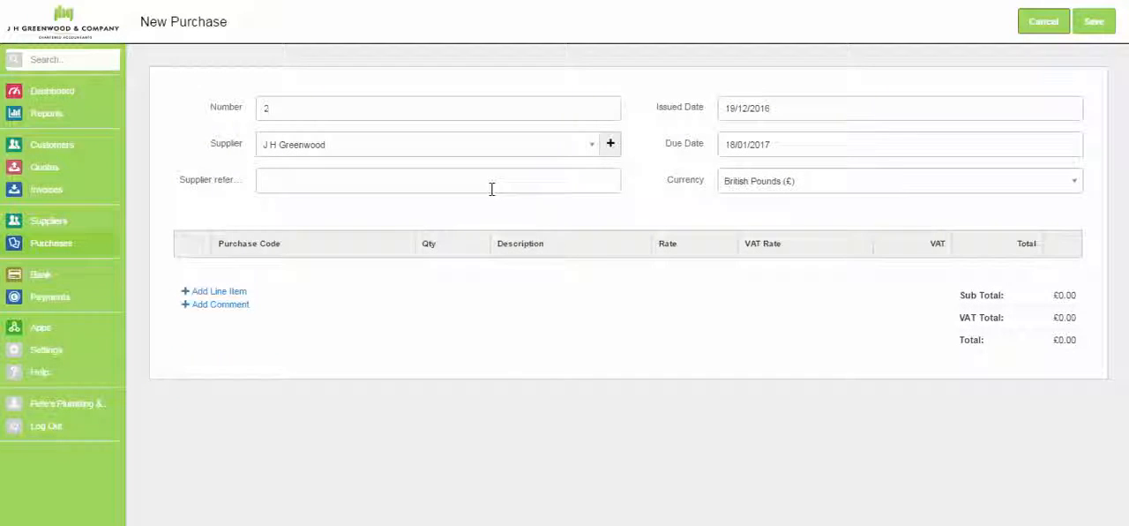
pyautogui.click(388, 148)
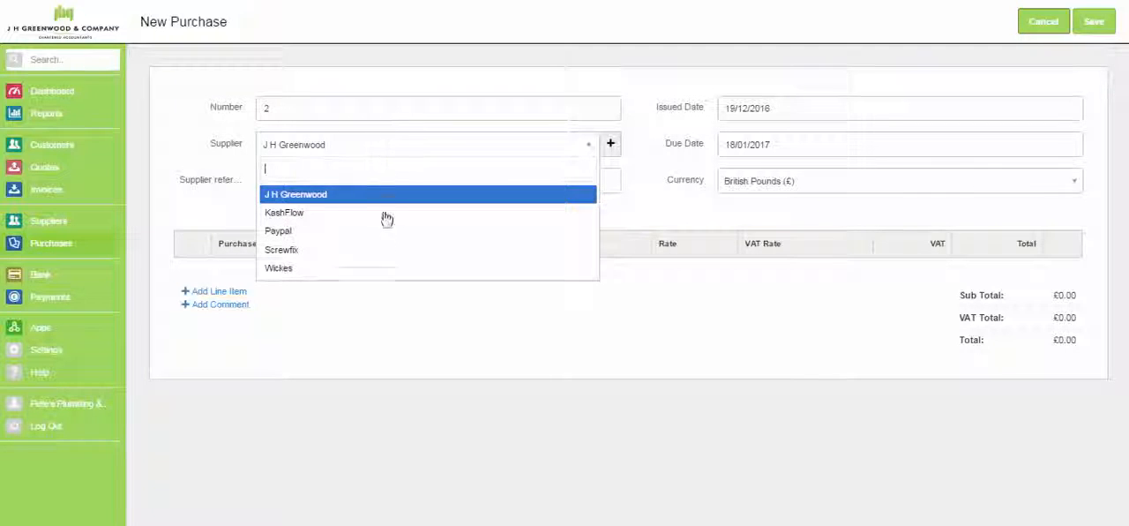
pyautogui.click(373, 252)
pyautogui.click(358, 179)
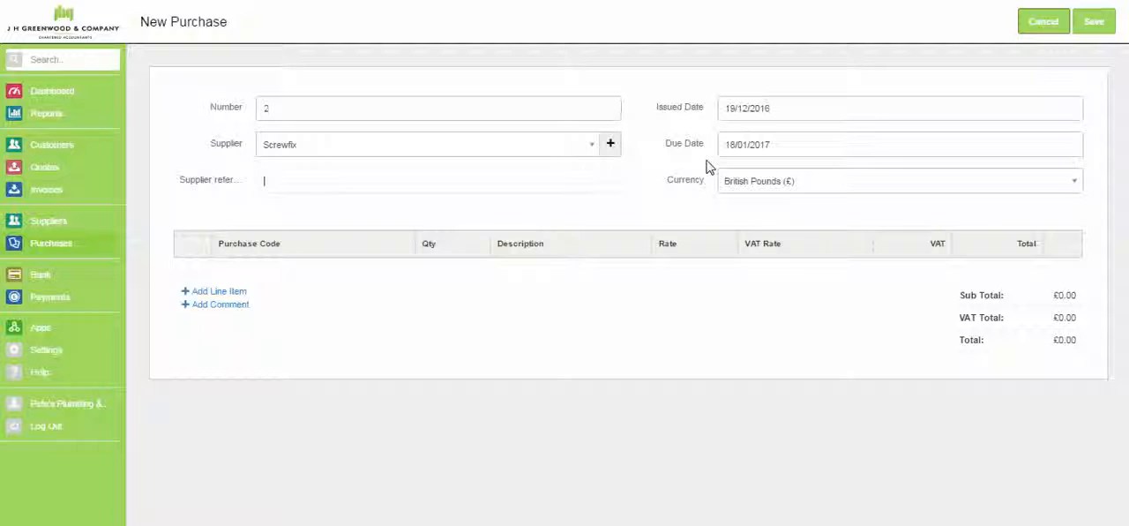
# - Add a Materials purchased line item described as Stock with a rate of 500, and save the purchase
pyautogui.click(215, 292)
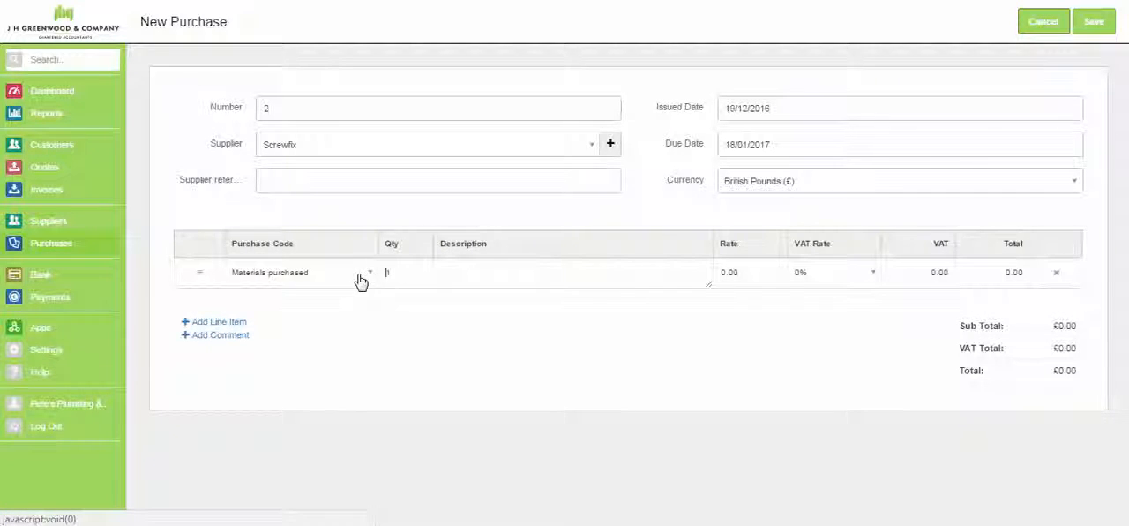
pyautogui.click(446, 270)
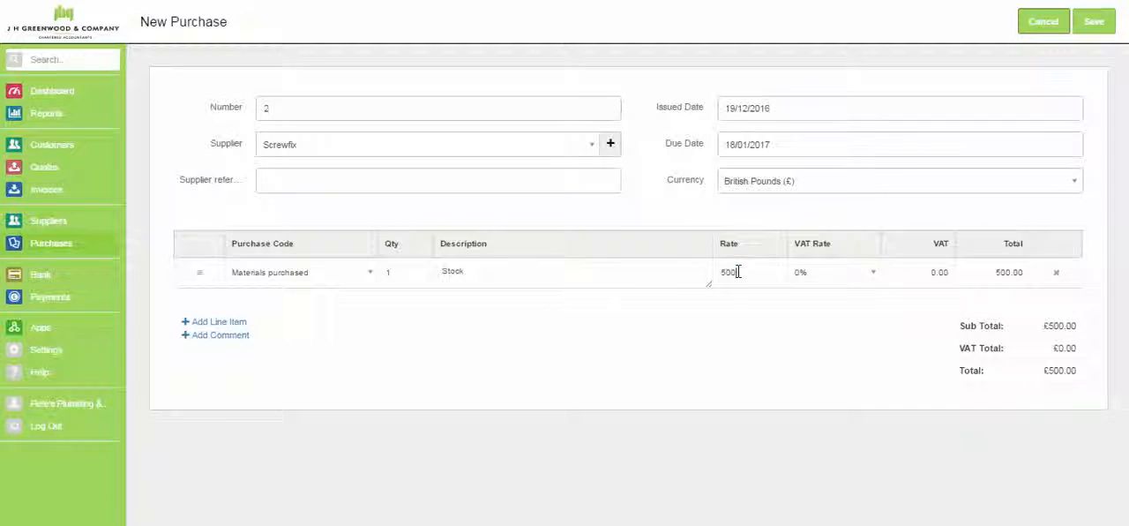
pyautogui.click(1094, 22)
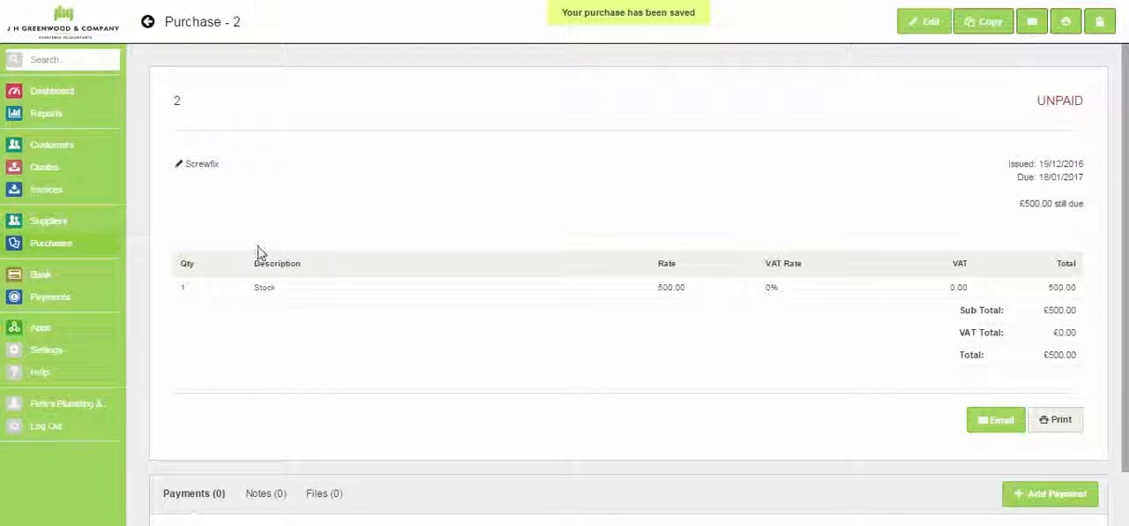
# - Review the lists of purchases, quotes, invoices and customers, and check the first customer's invoices and statistics
pyautogui.click(55, 244)
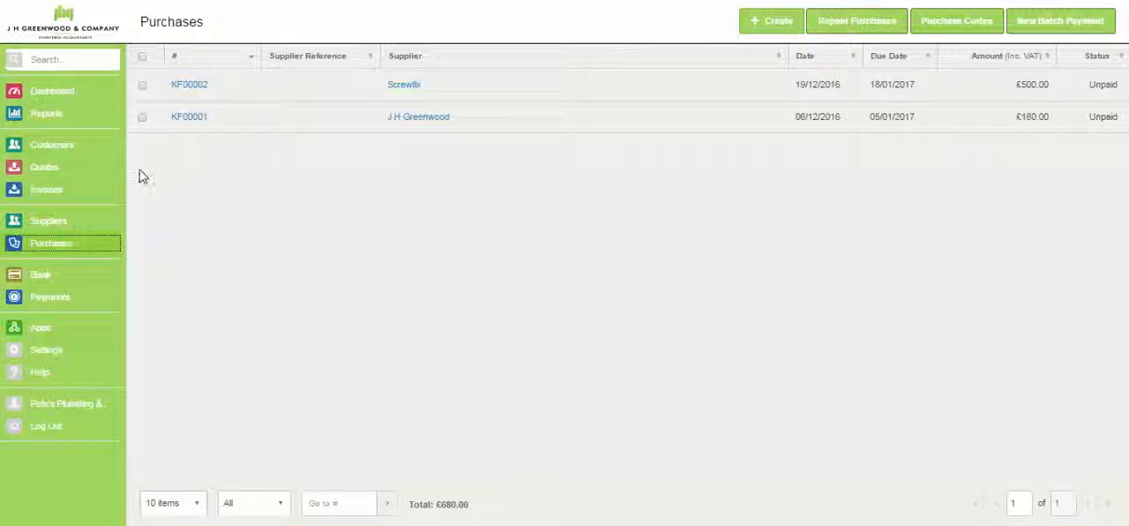
pyautogui.click(48, 176)
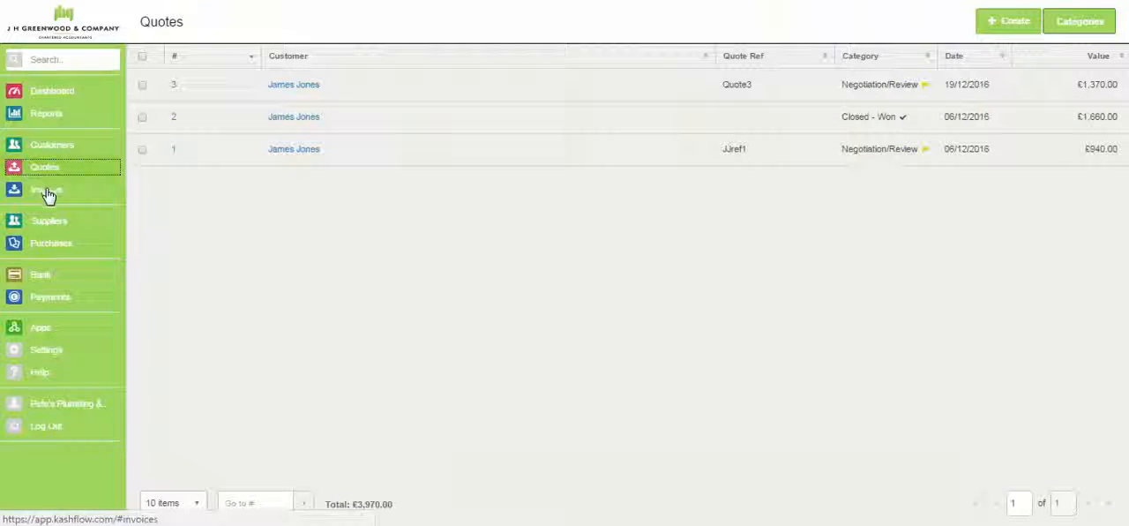
pyautogui.click(48, 193)
pyautogui.click(45, 251)
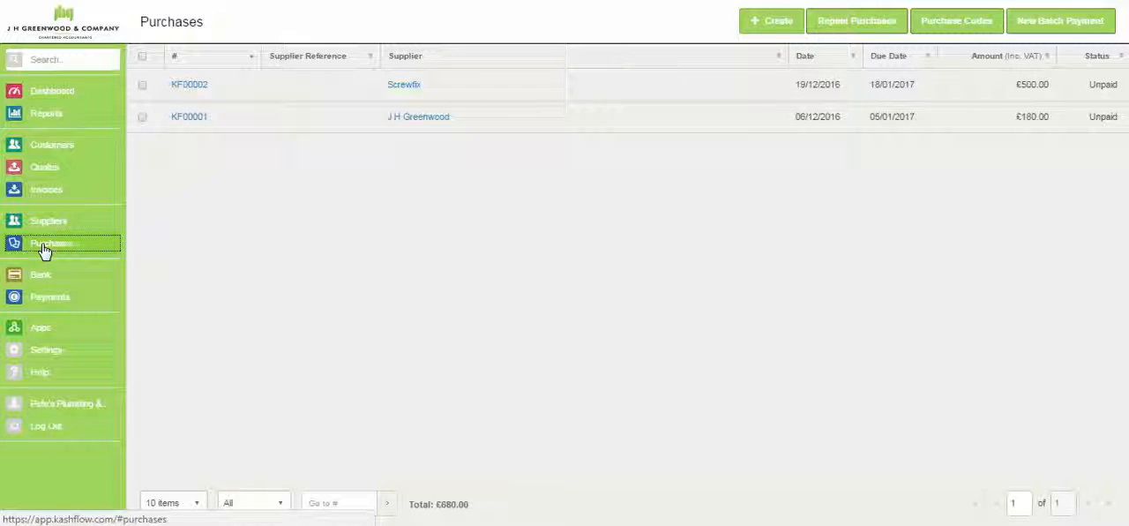
pyautogui.click(50, 150)
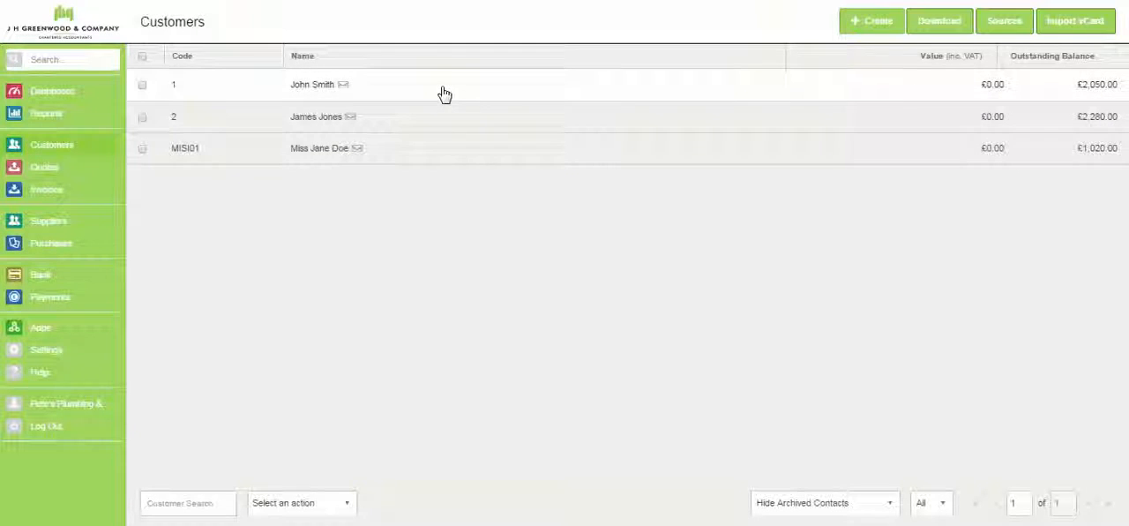
pyautogui.click(444, 94)
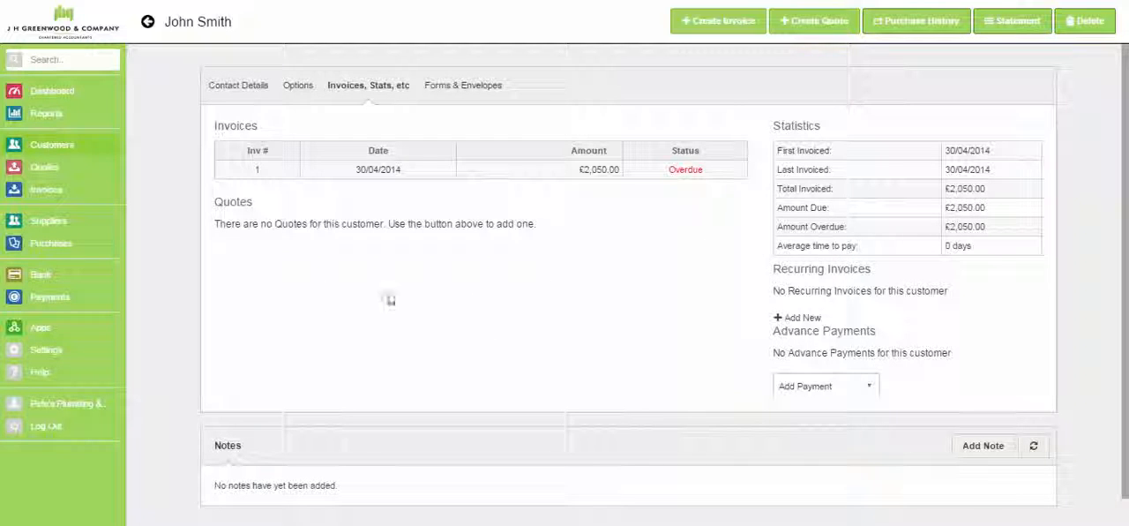
# - Start a new bank account and name it Business Account
pyautogui.click(38, 280)
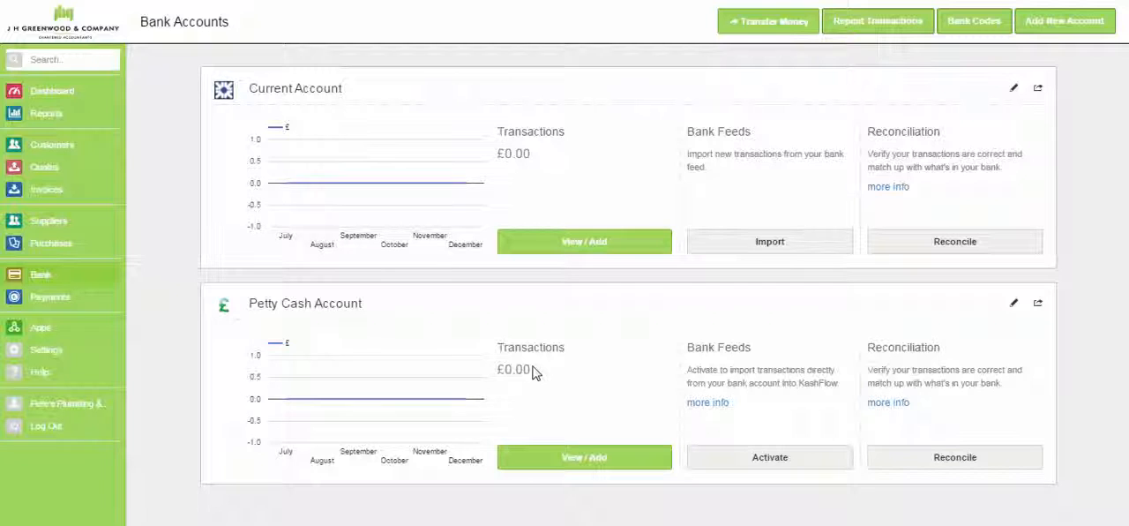
pyautogui.click(1052, 31)
pyautogui.click(403, 140)
pyautogui.write('B')
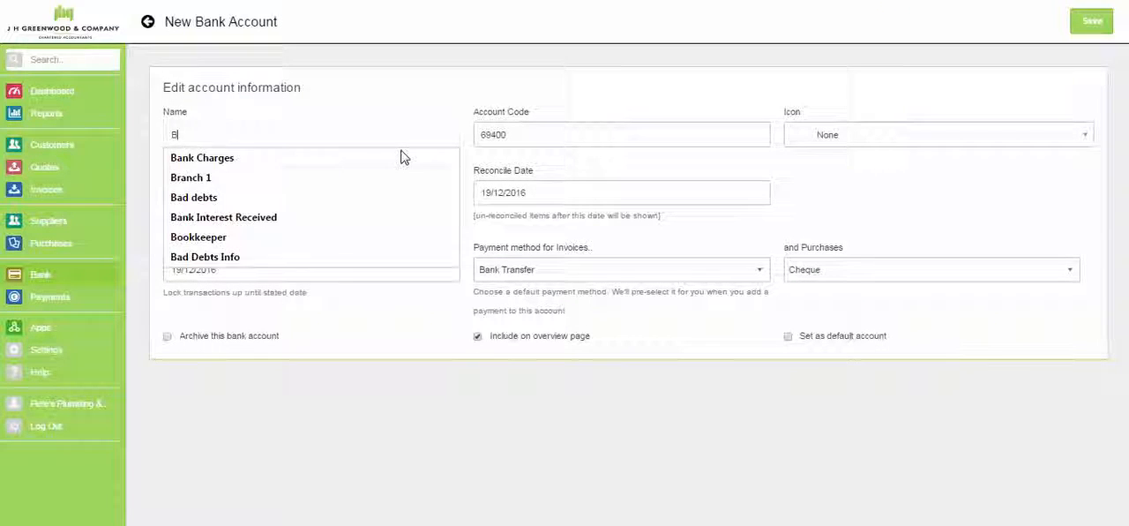
pyautogui.write('usiness ')
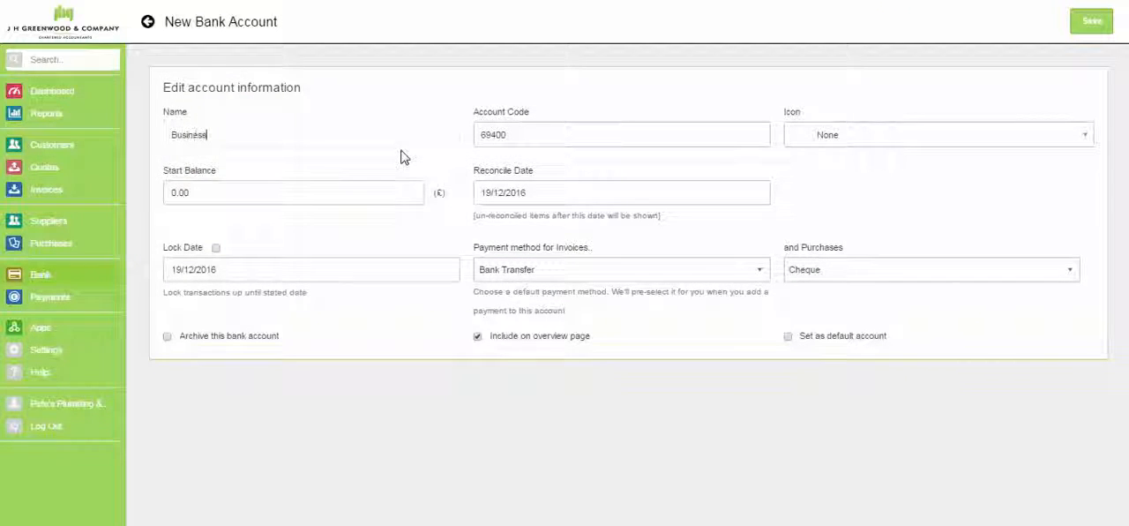
pyautogui.write('Account')
pyautogui.press('Tab')
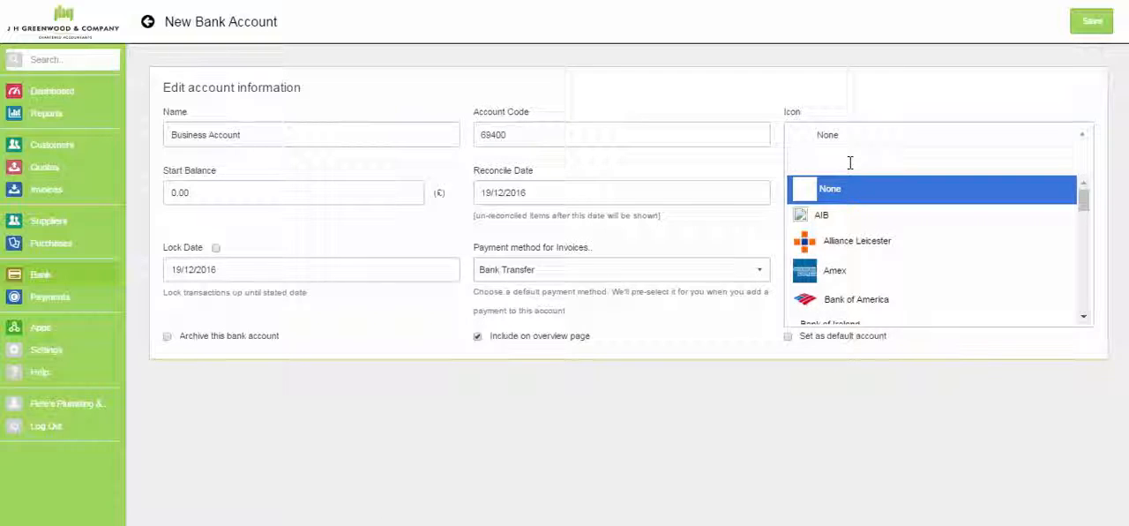
# - Set the new bank account's icon to Lloyds and save the account
pyautogui.write('ll')
pyautogui.click(845, 218)
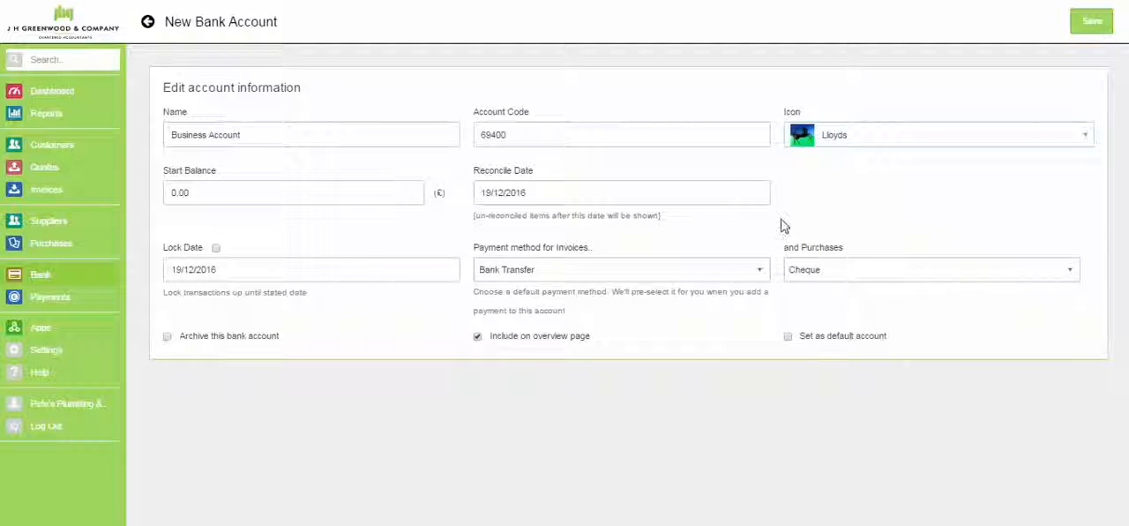
pyautogui.click(1088, 26)
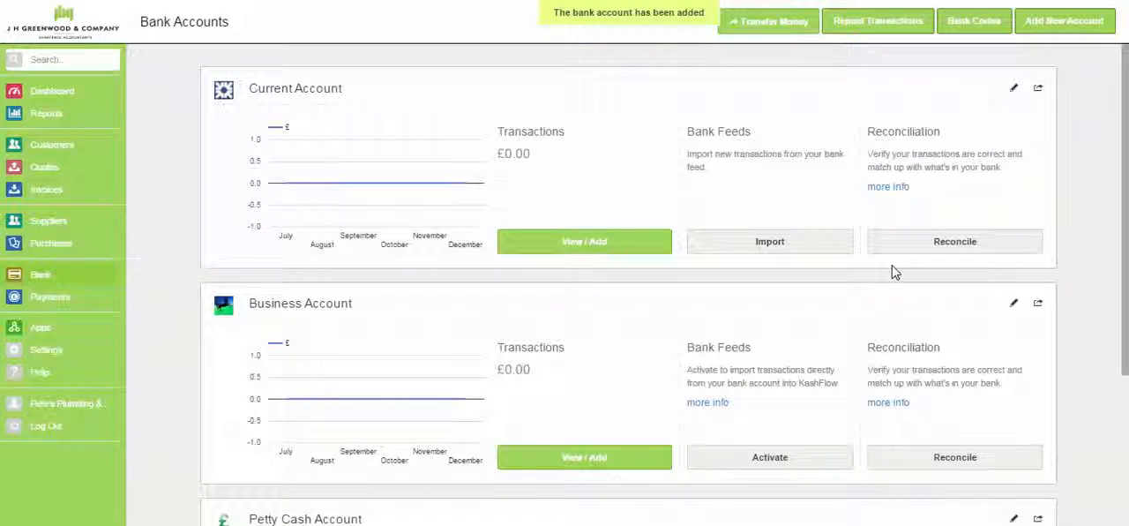
# - Open the Business Account's transactions and set a new transaction's date to 14/12/2016 and its code to Travel
pyautogui.moveTo(1125, 261); pyautogui.dragTo(1125, 212)
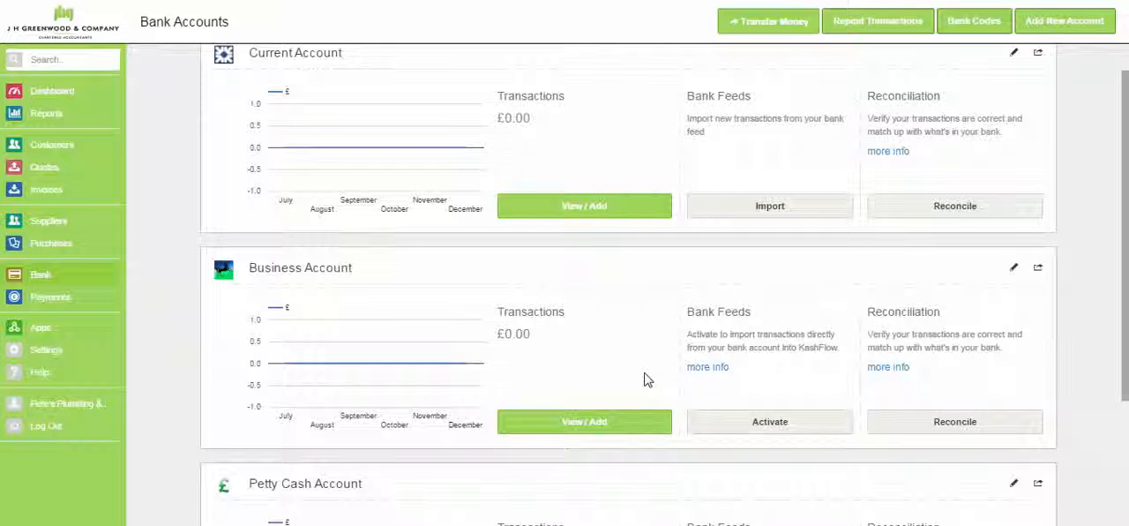
pyautogui.click(617, 422)
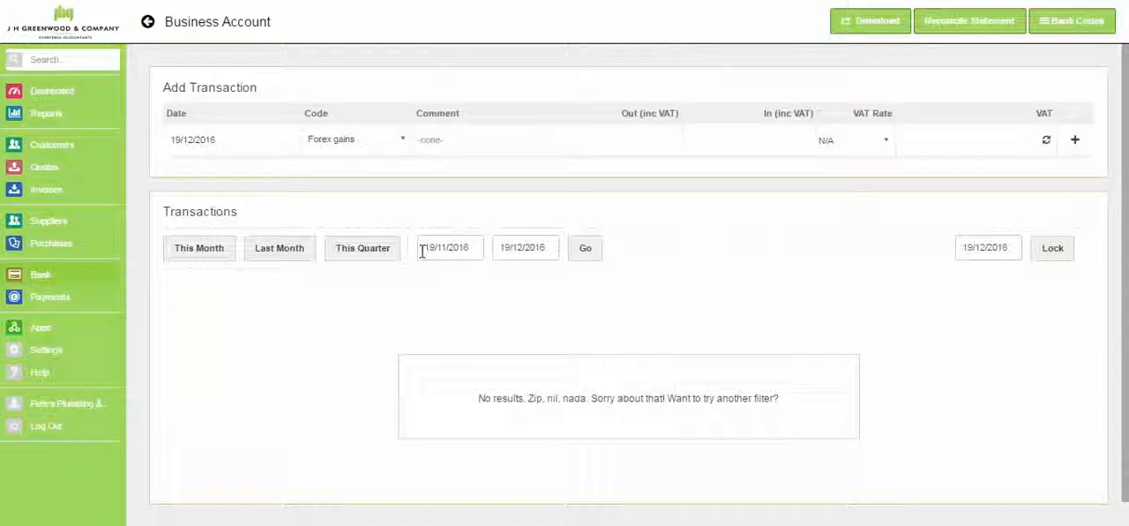
pyautogui.click(221, 139)
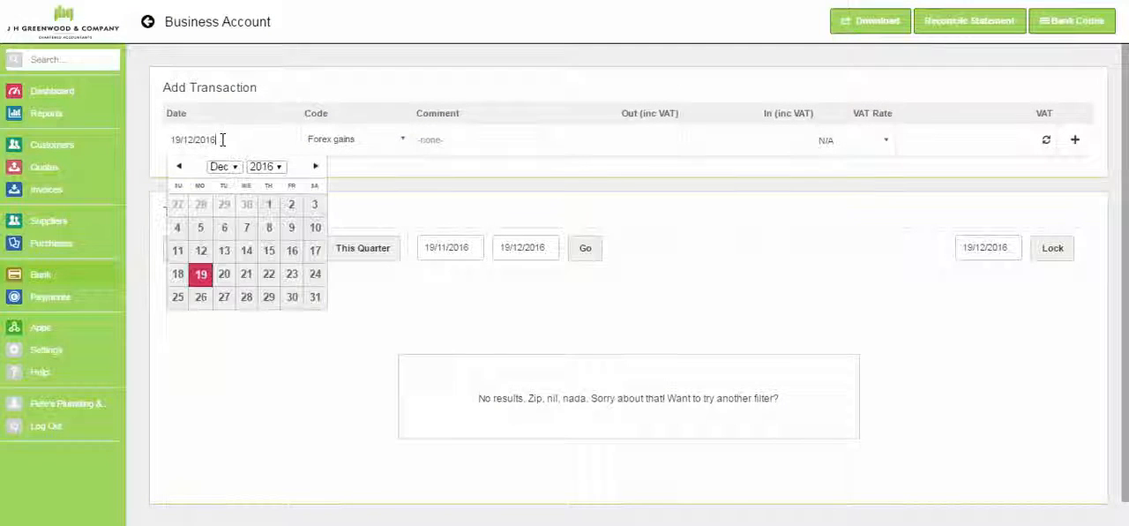
pyautogui.click(247, 252)
pyautogui.click(372, 155)
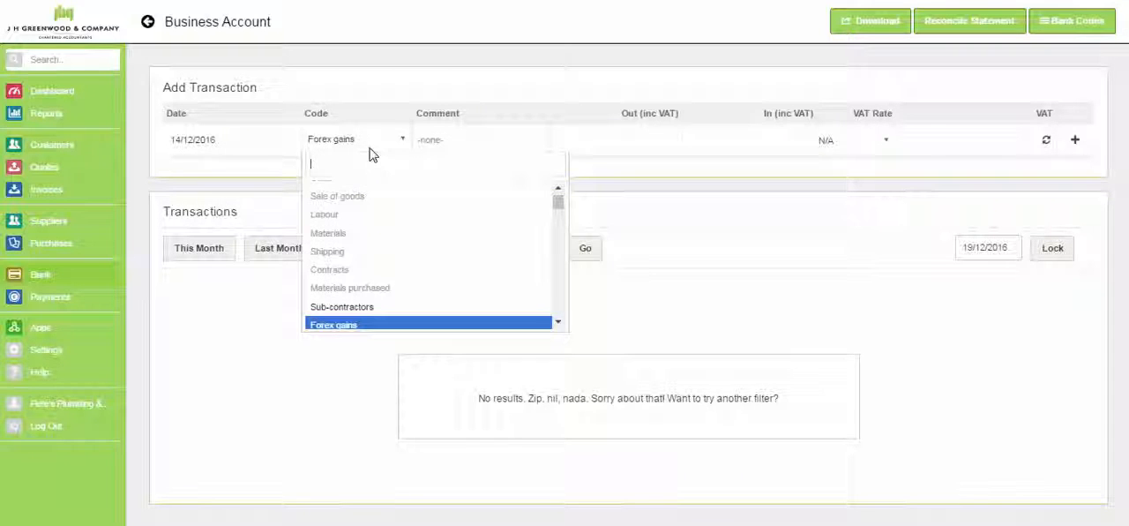
pyautogui.write('tra')
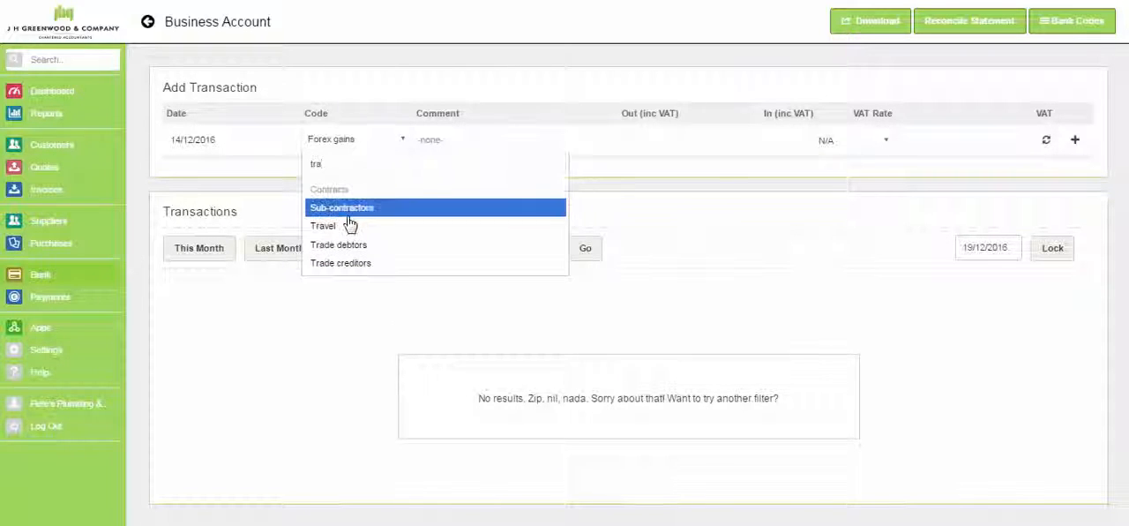
pyautogui.click(350, 225)
# - Comment the travel transaction as Flight to Manchester, enter 200 as money out with 20% VAT, and add it to the account
pyautogui.click(432, 141)
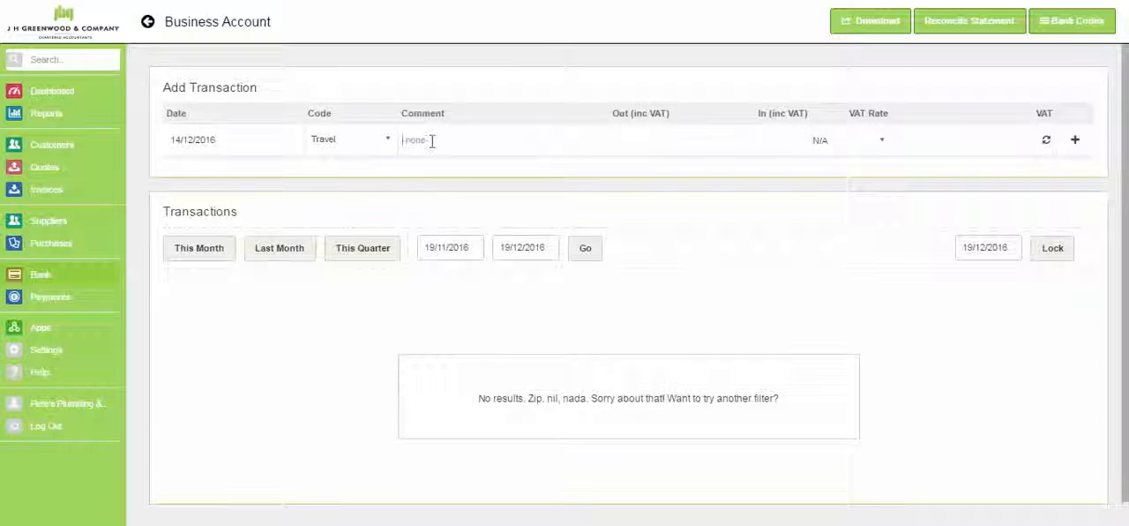
pyautogui.write('Fligh')
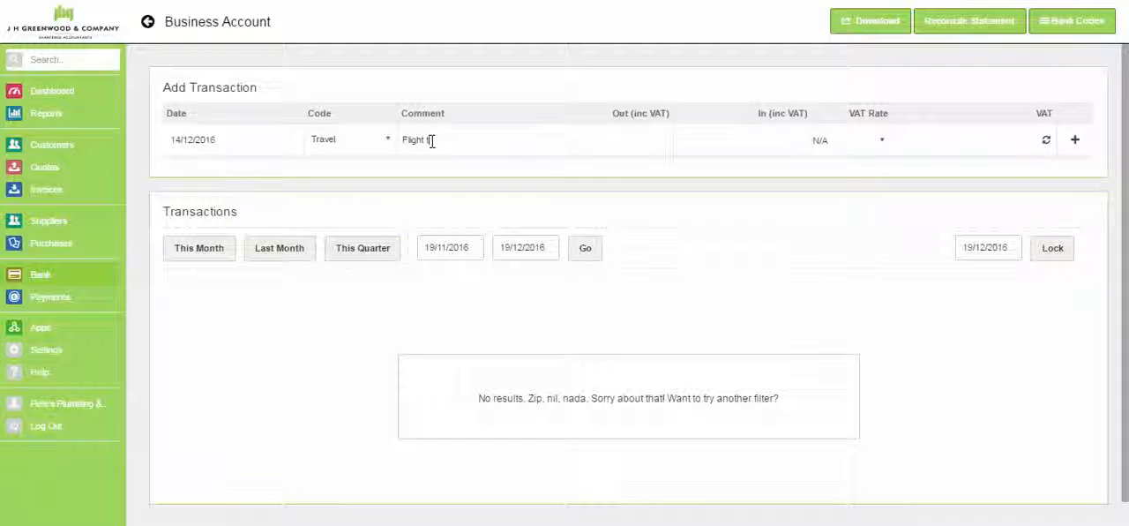
pyautogui.write('t to Manchester')
pyautogui.click(627, 155)
pyautogui.click(881, 142)
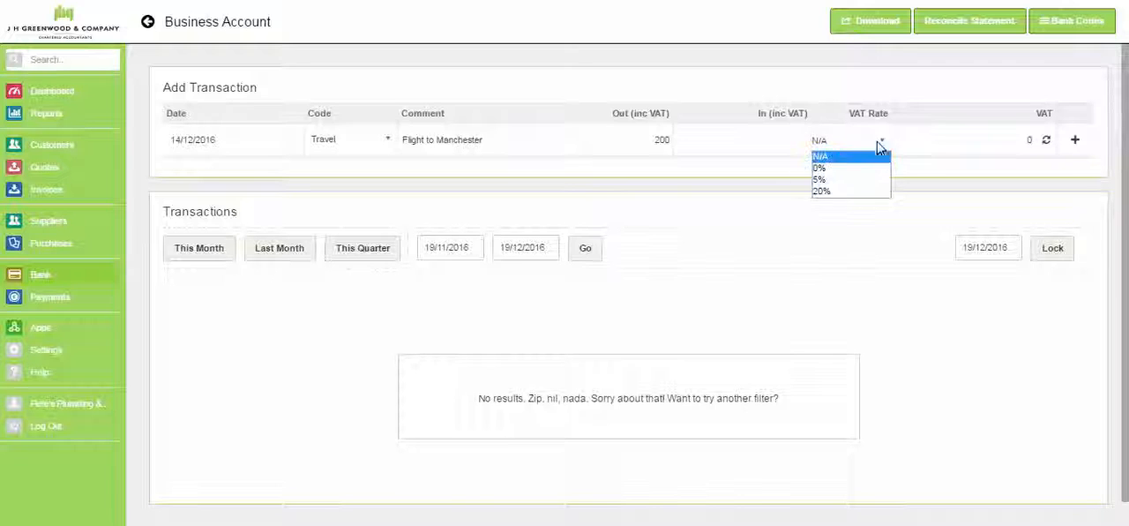
pyautogui.click(870, 192)
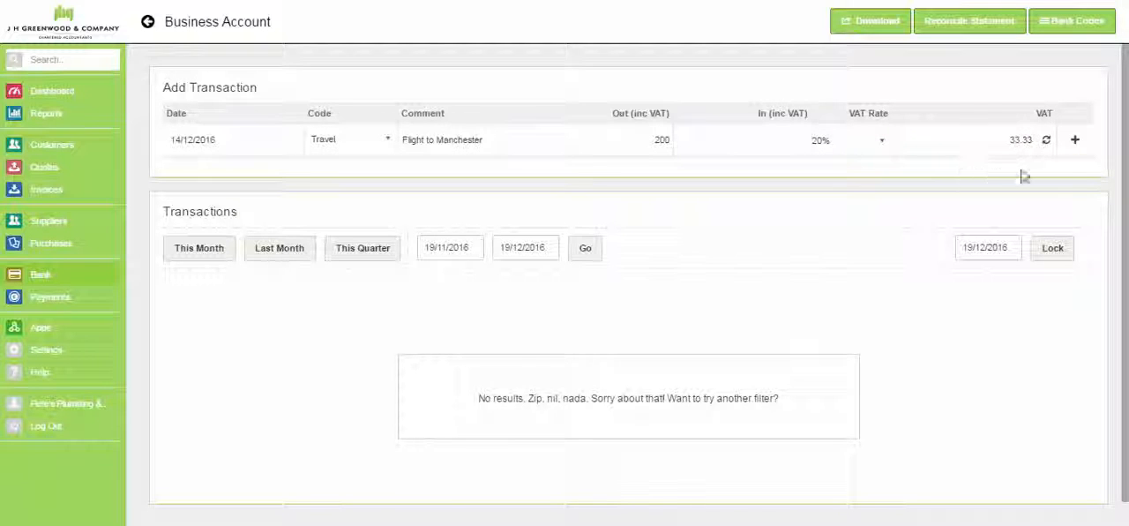
pyautogui.click(1077, 143)
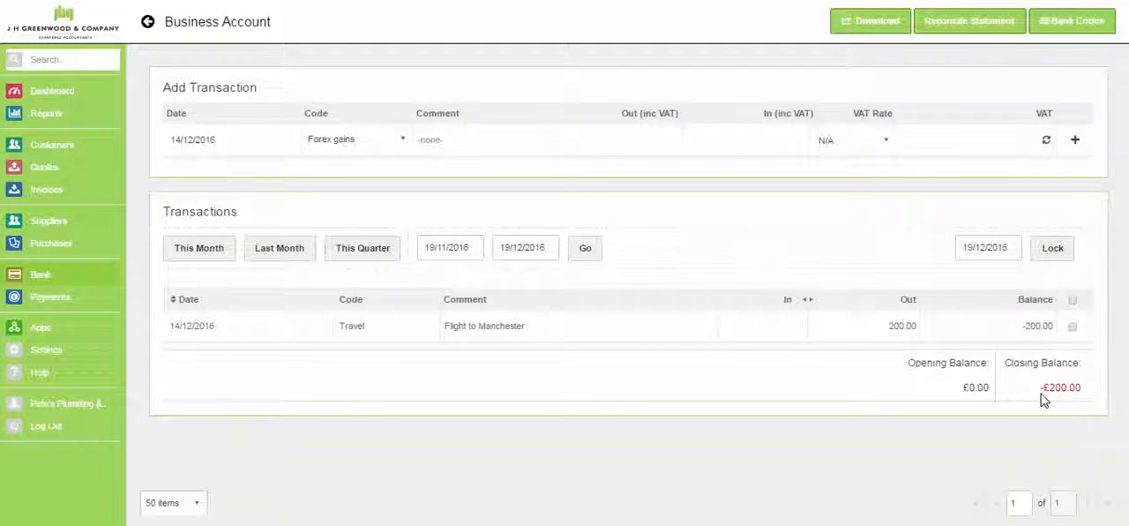
# - Set the new Business Account transaction's date to 16/12/2016 and its code to Bank interest received
pyautogui.click(223, 141)
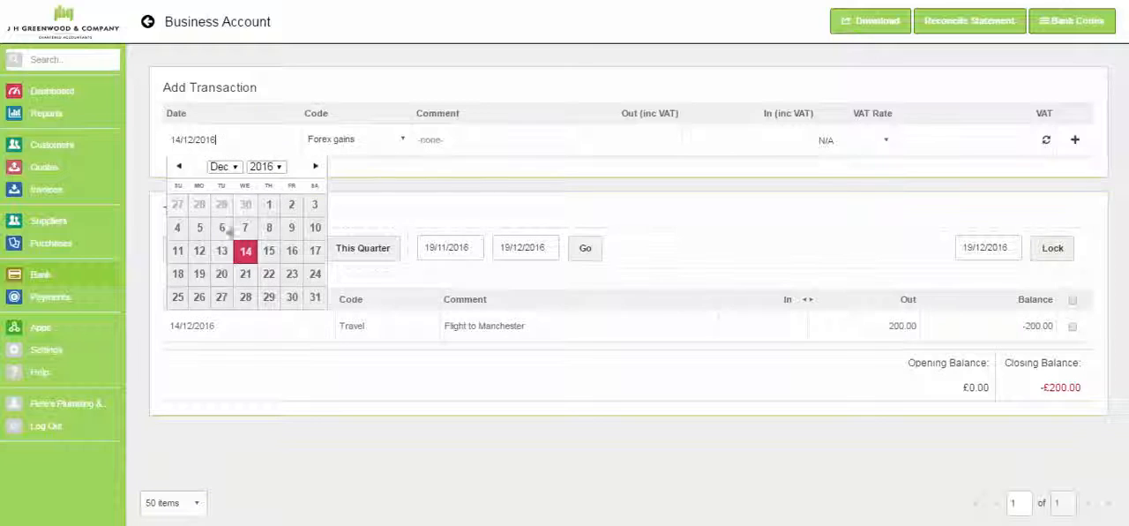
pyautogui.click(296, 258)
pyautogui.click(296, 258)
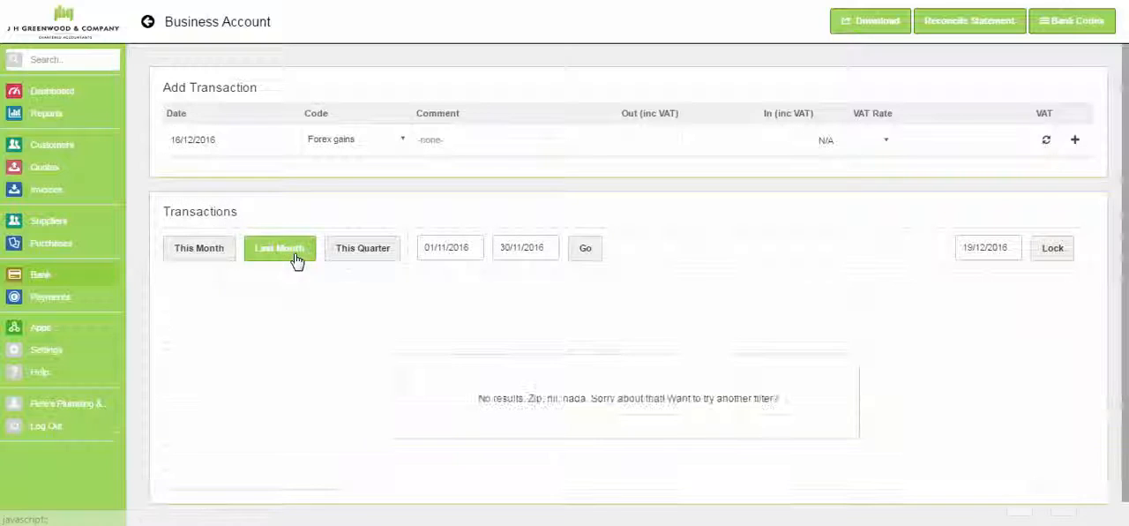
pyautogui.click(375, 145)
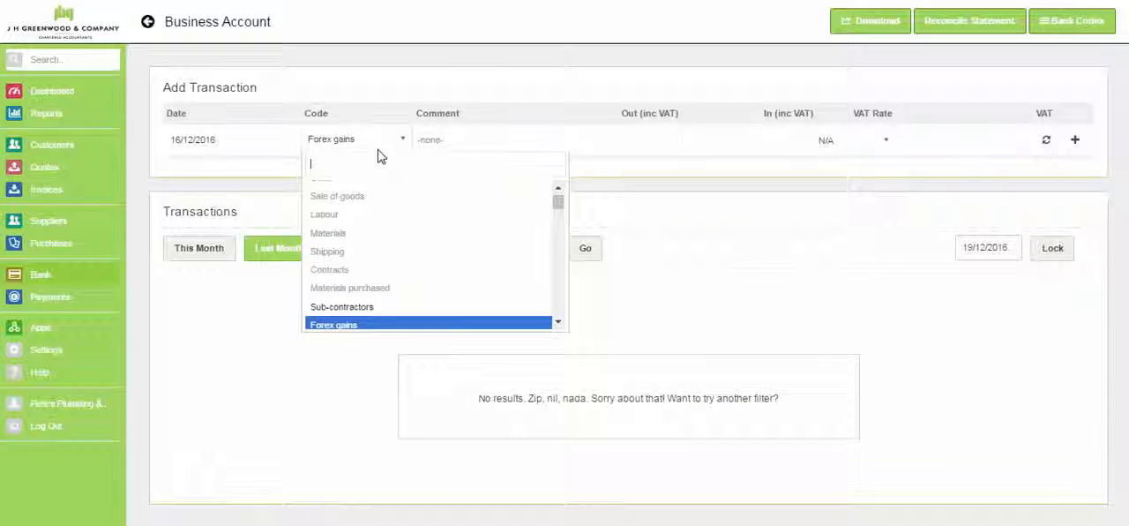
pyautogui.scroll(1, 396, 221)
pyautogui.write('inte')
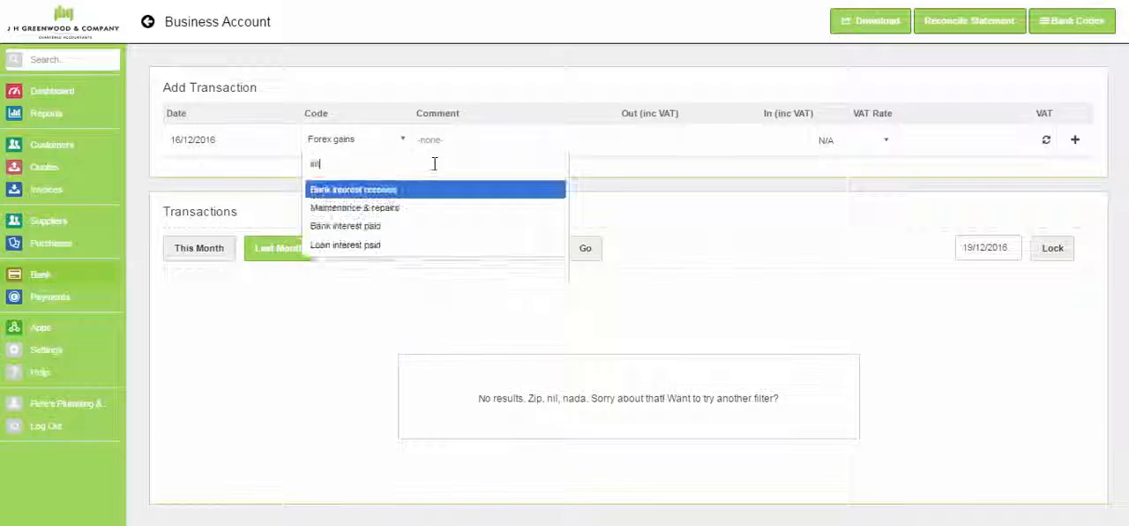
pyautogui.click(371, 191)
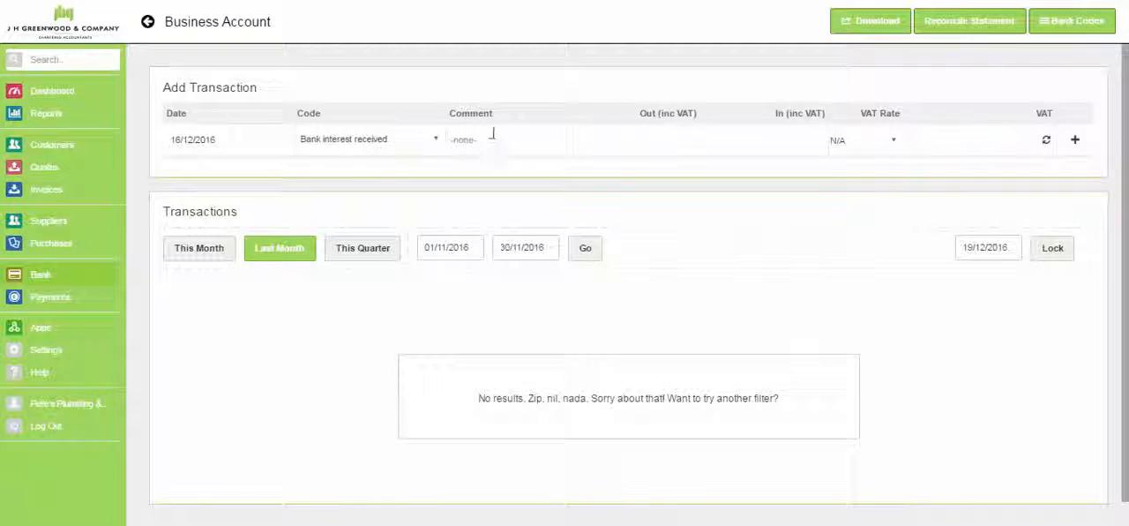
# - Comment the bank interest transaction as Interest, enter 50 as money in, and add it to the account
pyautogui.write('int')
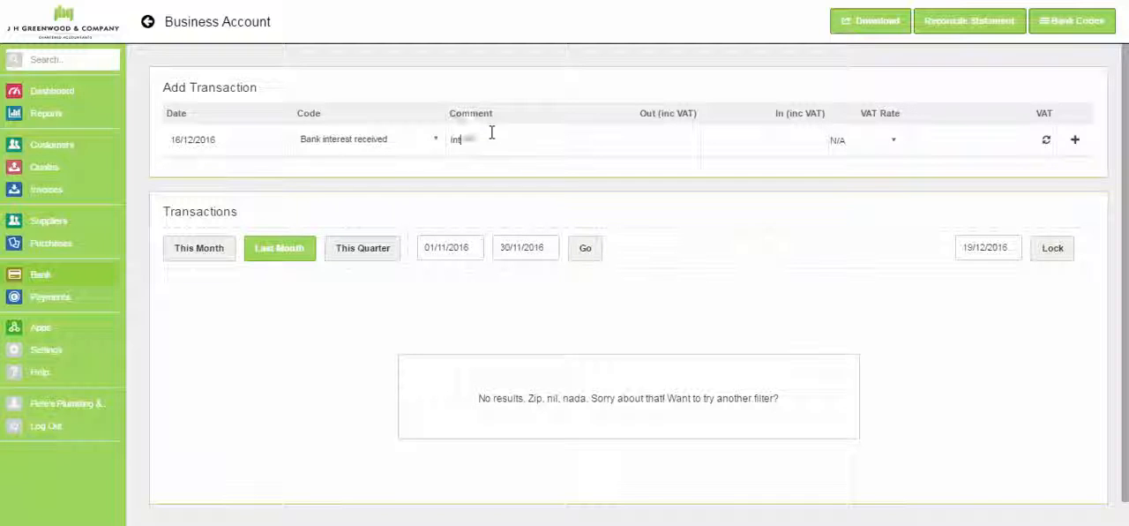
pyautogui.write('eres50')
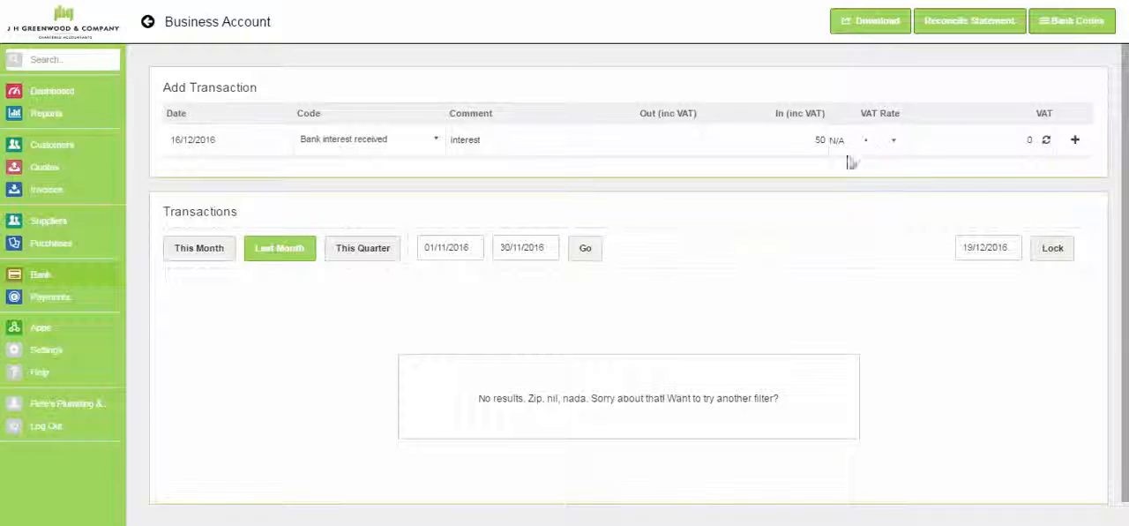
pyautogui.click(1075, 144)
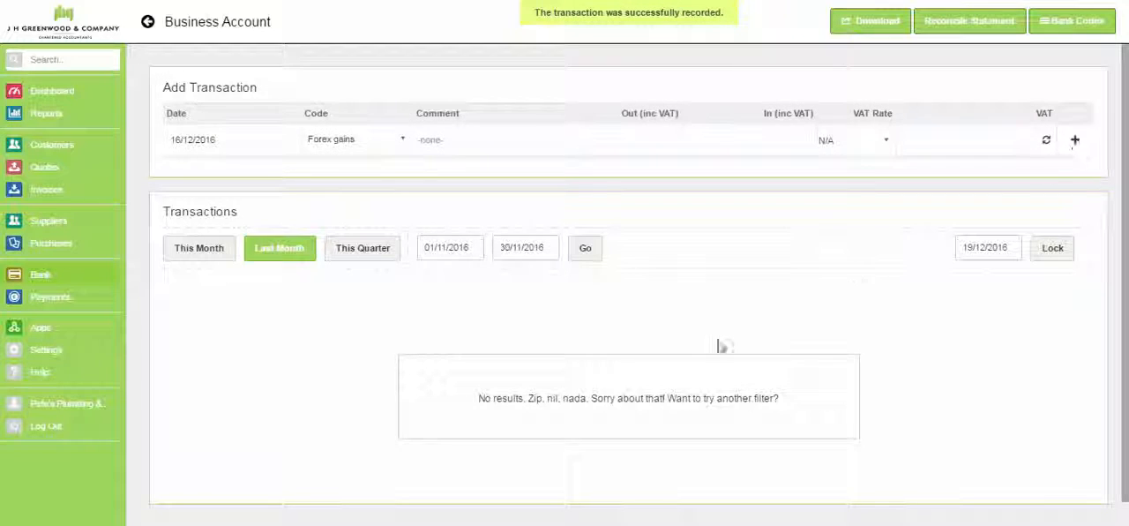
# - Review the bank accounts overview and reopen the Business Account's transactions
pyautogui.click(37, 277)
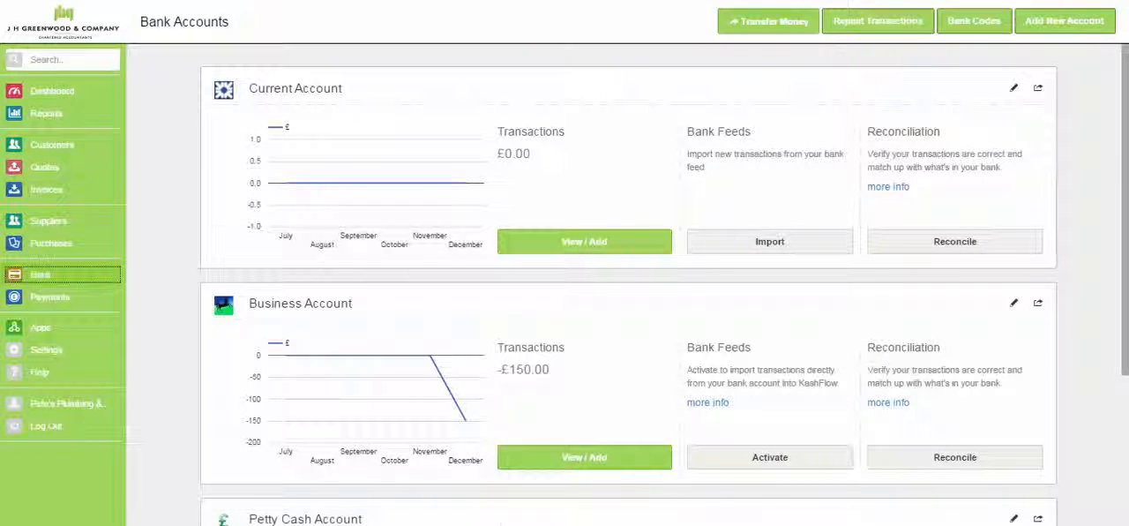
pyautogui.scroll(-3, 750, 295)
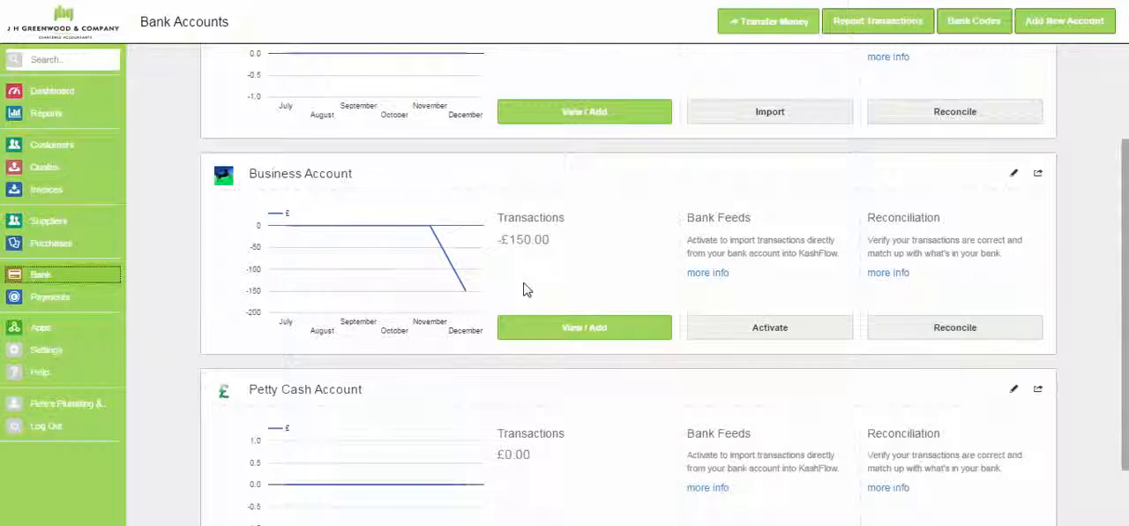
pyautogui.click(539, 330)
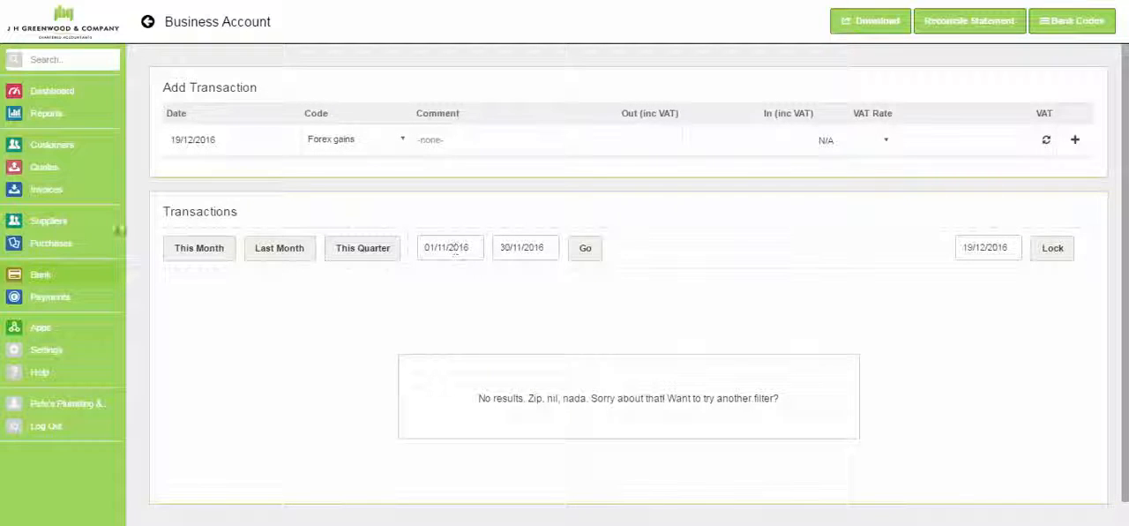
# - Open the Current Account's bank feed import from the bank accounts overview and set the retrieval start date to 01/04/2014
pyautogui.click(41, 277)
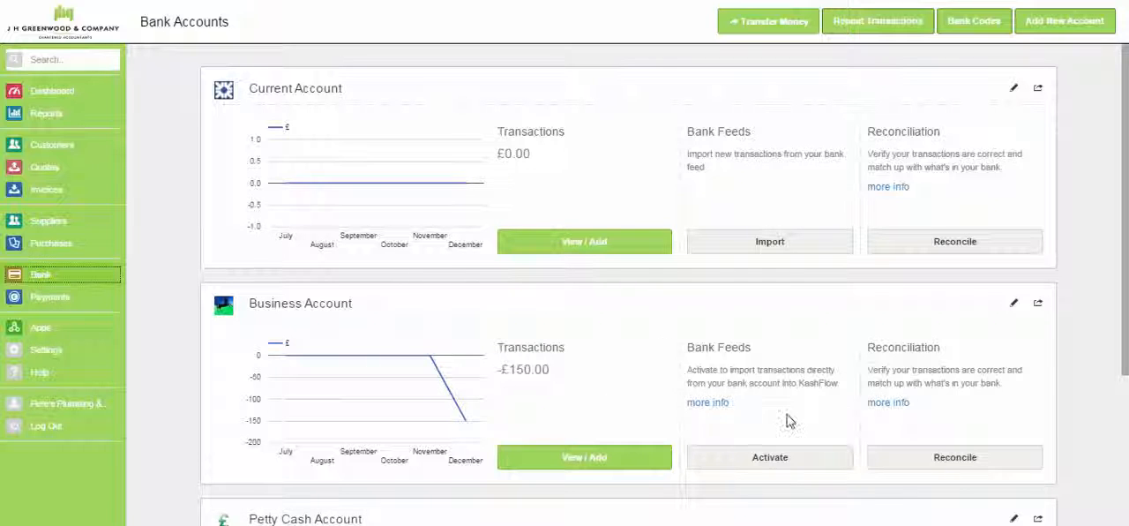
pyautogui.click(766, 242)
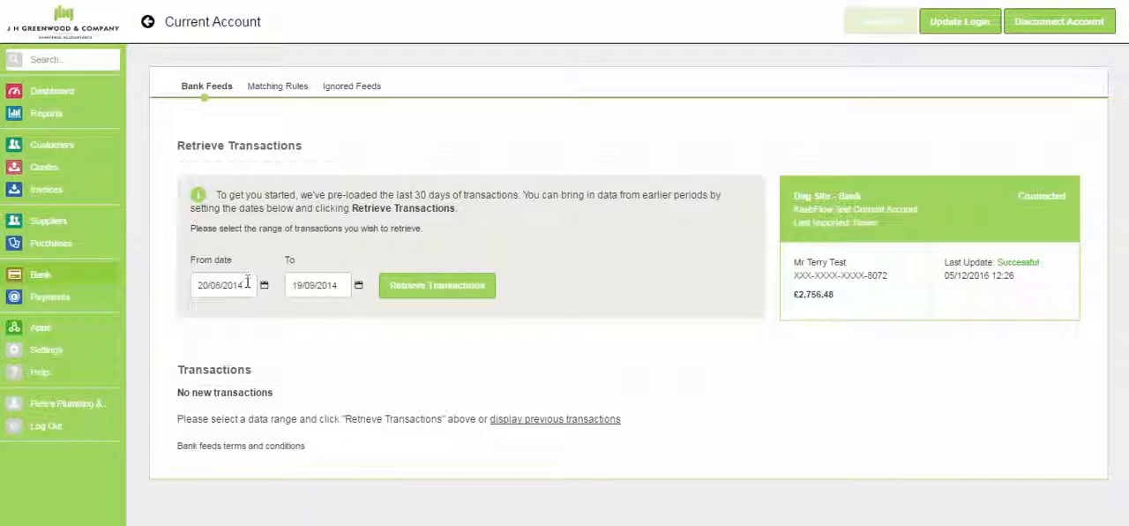
pyautogui.click(240, 284)
pyautogui.click(247, 308)
pyautogui.click(244, 361)
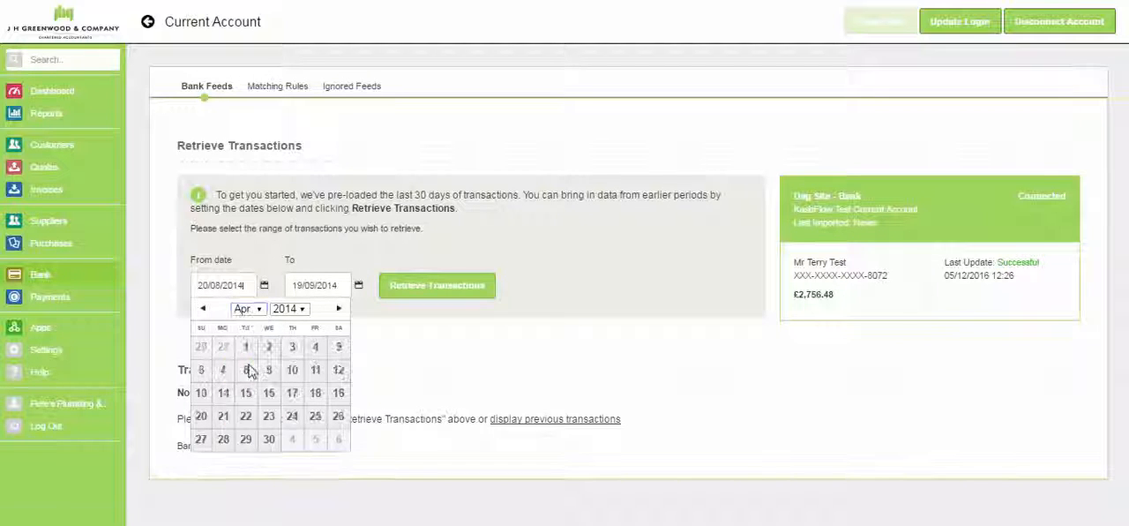
pyautogui.click(247, 418)
# - Set the bank feed's end date to 31/05/2014 and retrieve the transactions for that range
pyautogui.click(324, 286)
pyautogui.click(339, 308)
pyautogui.click(339, 374)
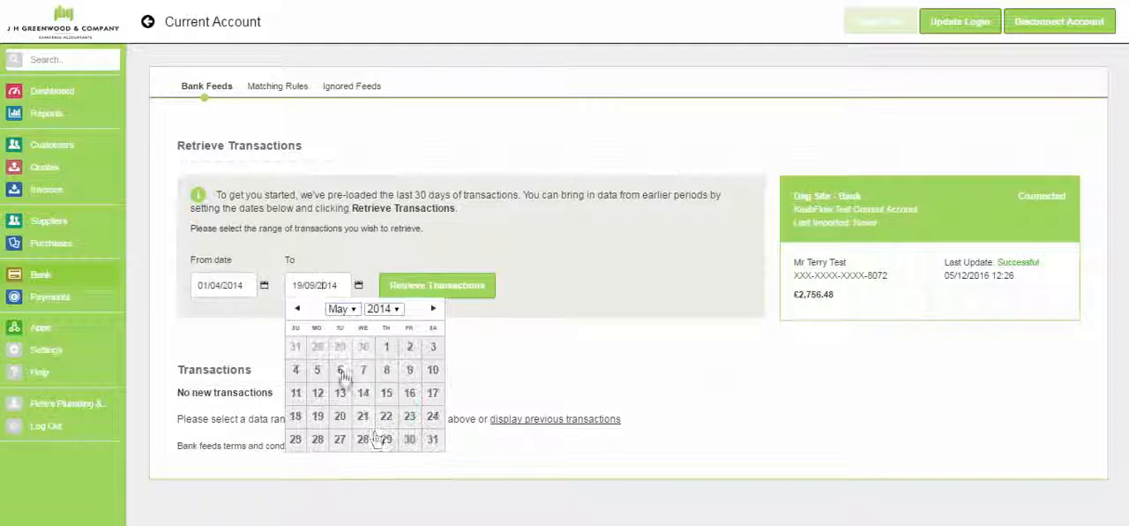
pyautogui.click(432, 438)
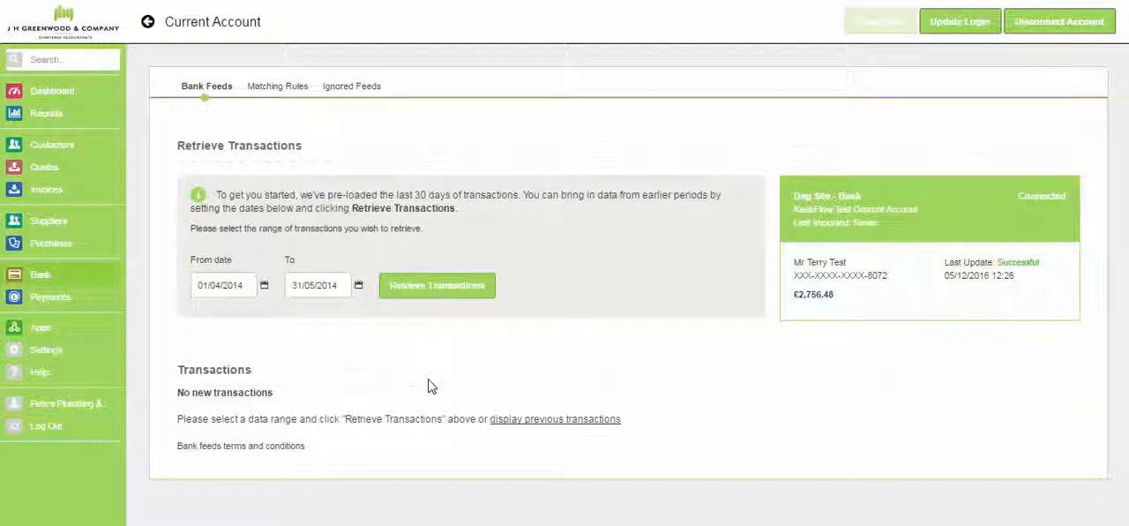
pyautogui.click(414, 298)
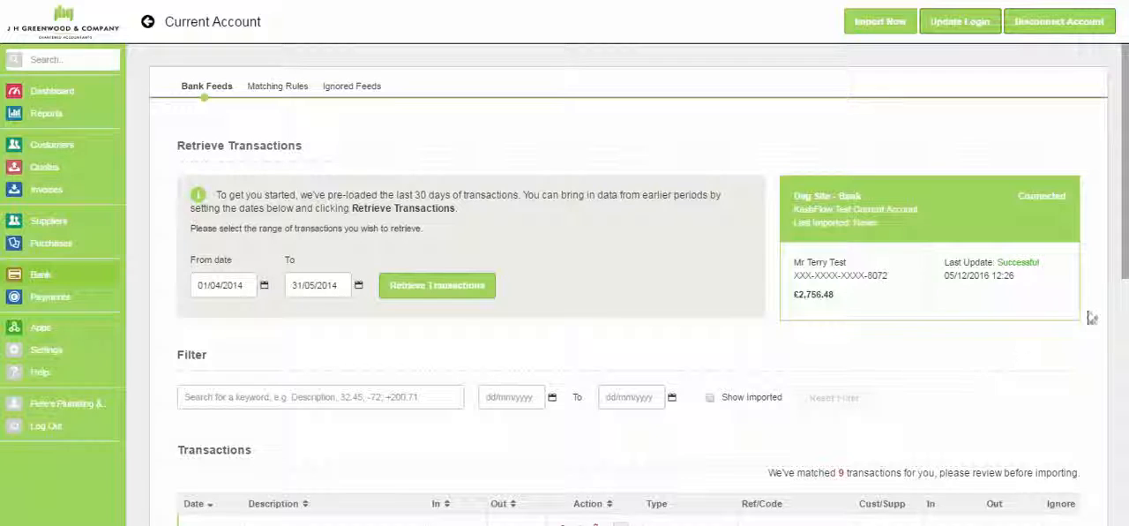
# - Examine the retrieved Current Account transactions, their suggested matches and the entries still needing a match
pyautogui.moveTo(1126, 233); pyautogui.dragTo(1127, 274)
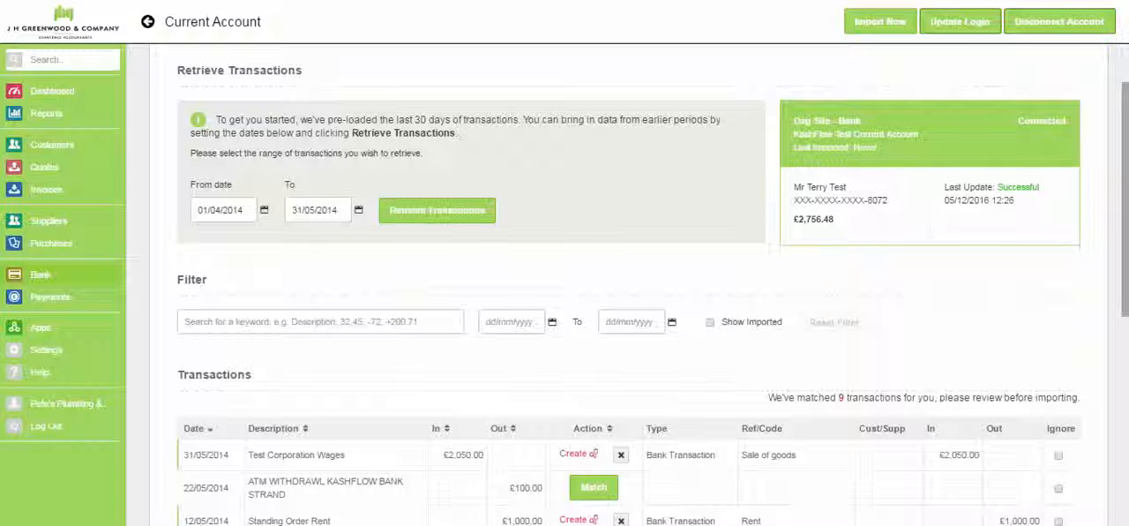
pyautogui.scroll(-1, 653, 292)
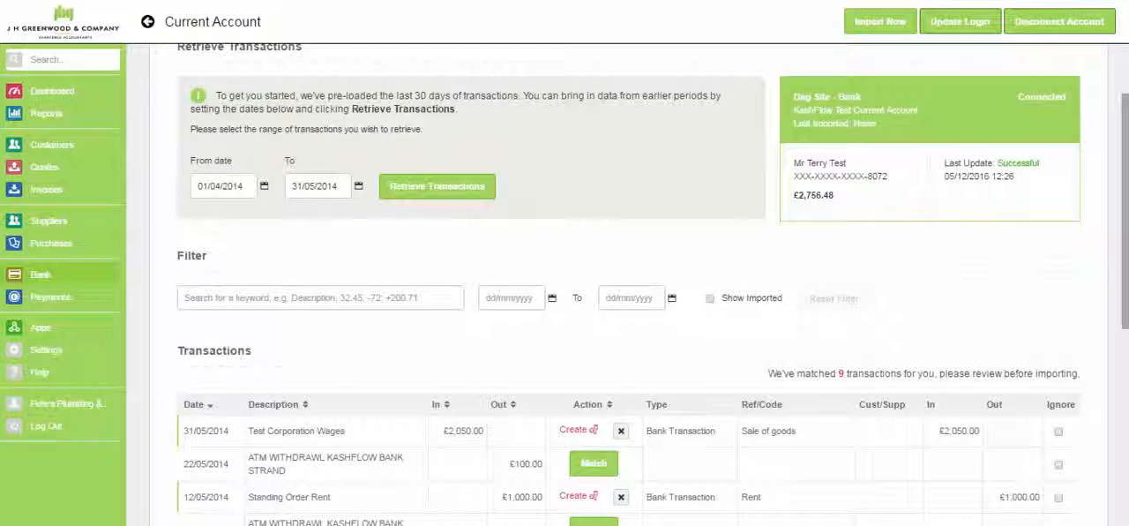
pyautogui.scroll(-1, 628, 291)
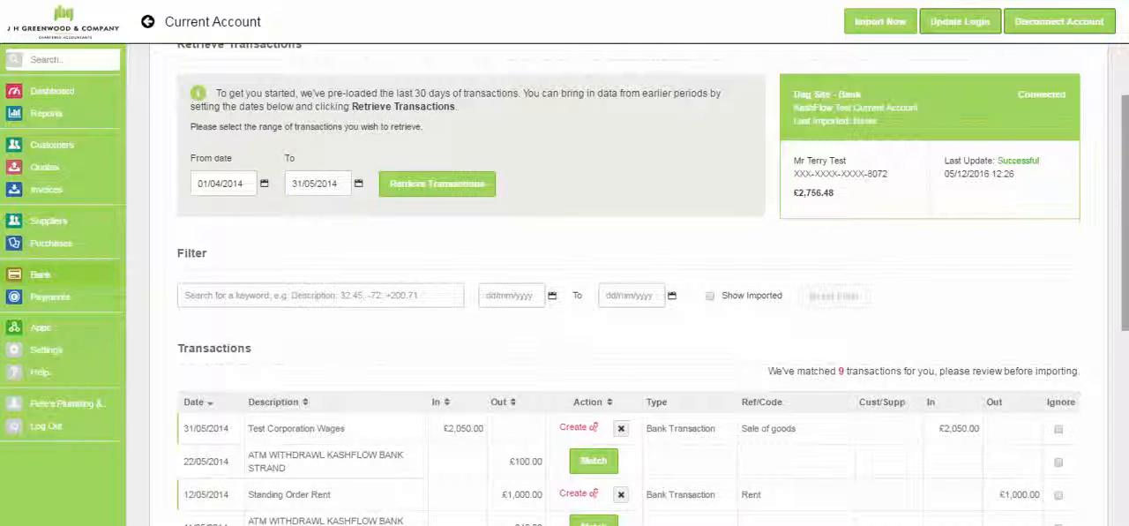
pyautogui.moveTo(1127, 241); pyautogui.dragTo(1125, 392)
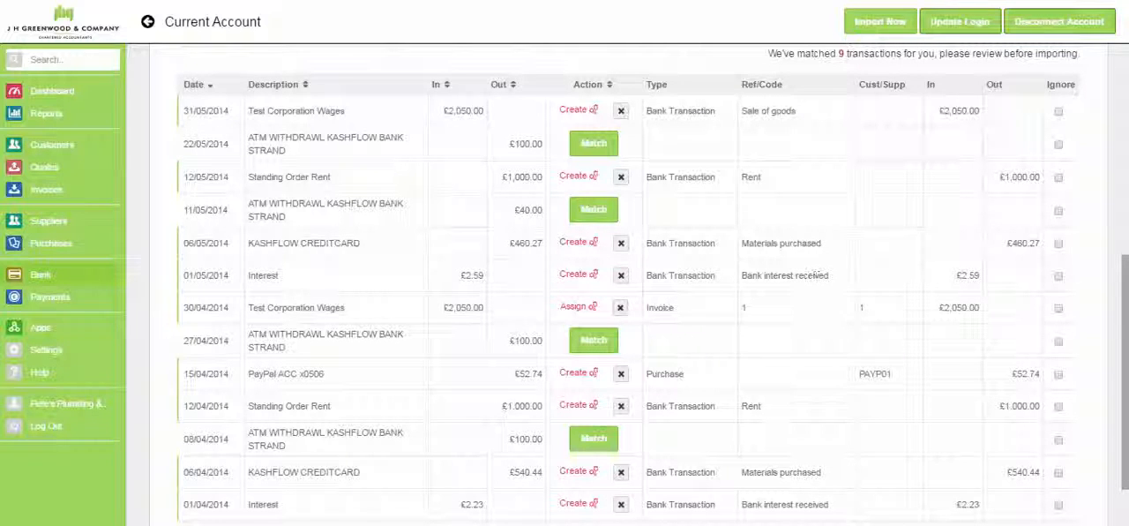
pyautogui.moveTo(1124, 316); pyautogui.dragTo(1124, 346)
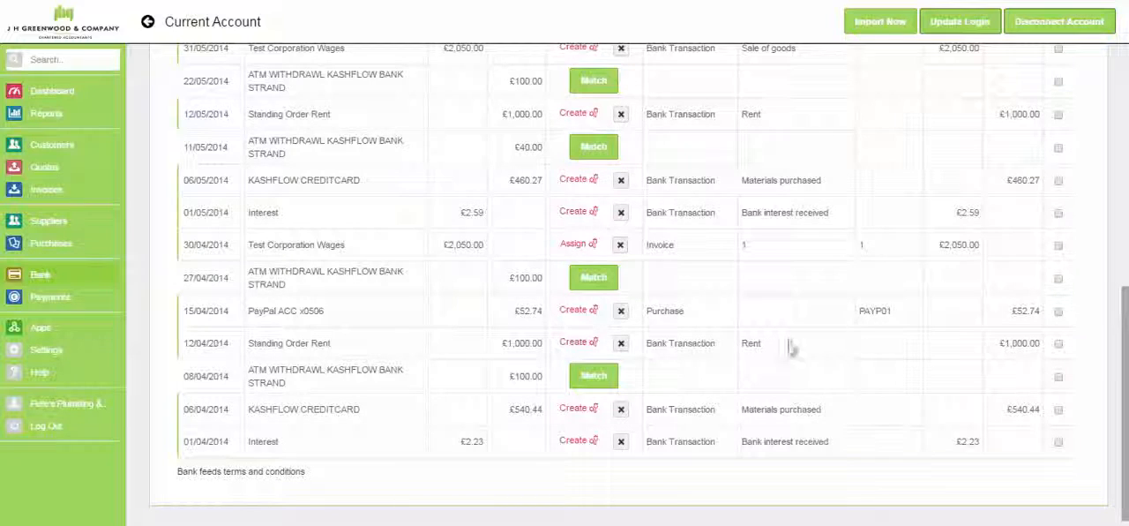
pyautogui.moveTo(1128, 415); pyautogui.dragTo(1128, 376)
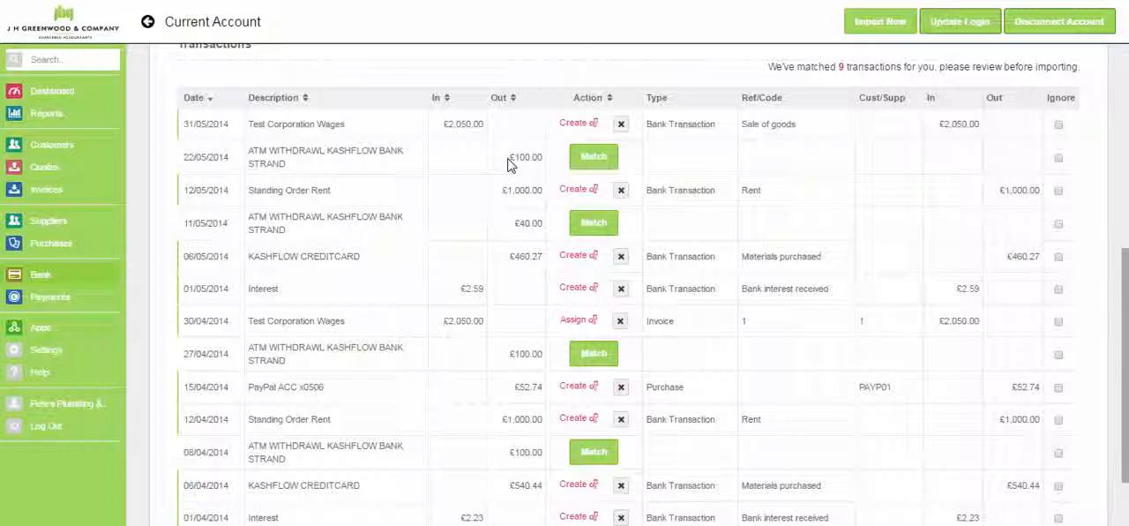
# - Match the 22/05/2014 ATM withdrawal by creating a purchase from supplier KashFlow with code Materials purchased and 20% VAT
pyautogui.click(589, 161)
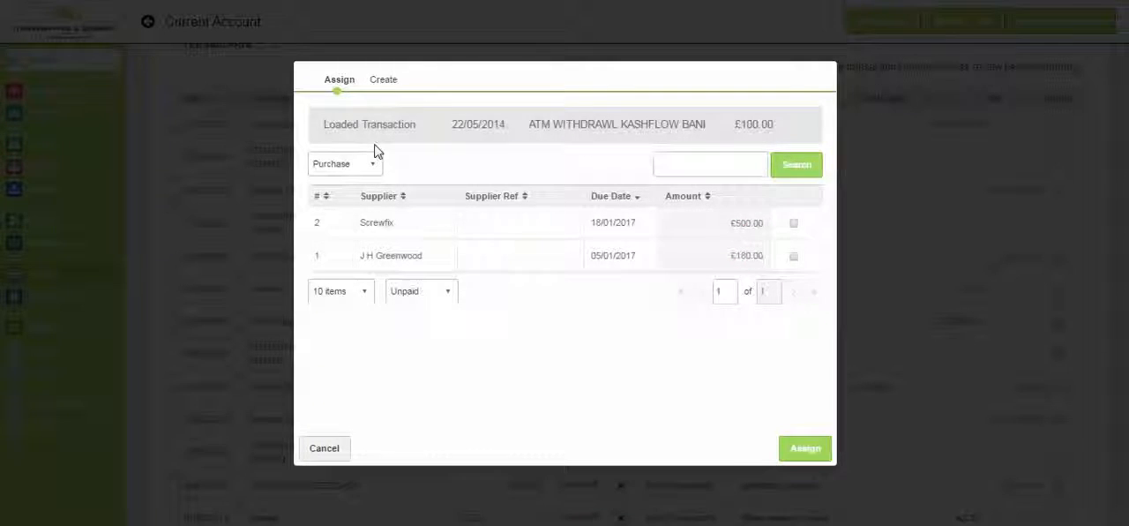
pyautogui.click(382, 85)
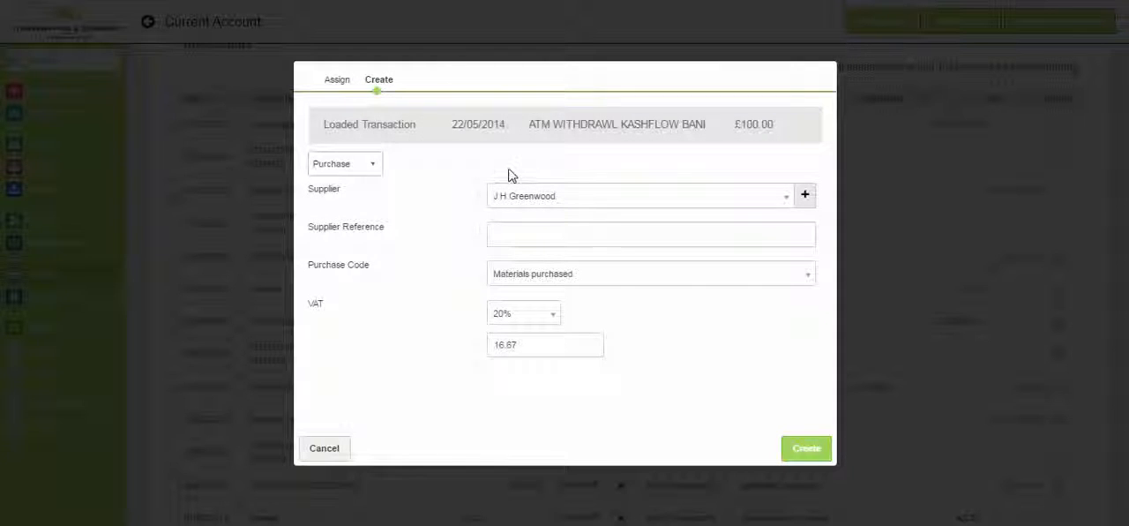
pyautogui.click(554, 202)
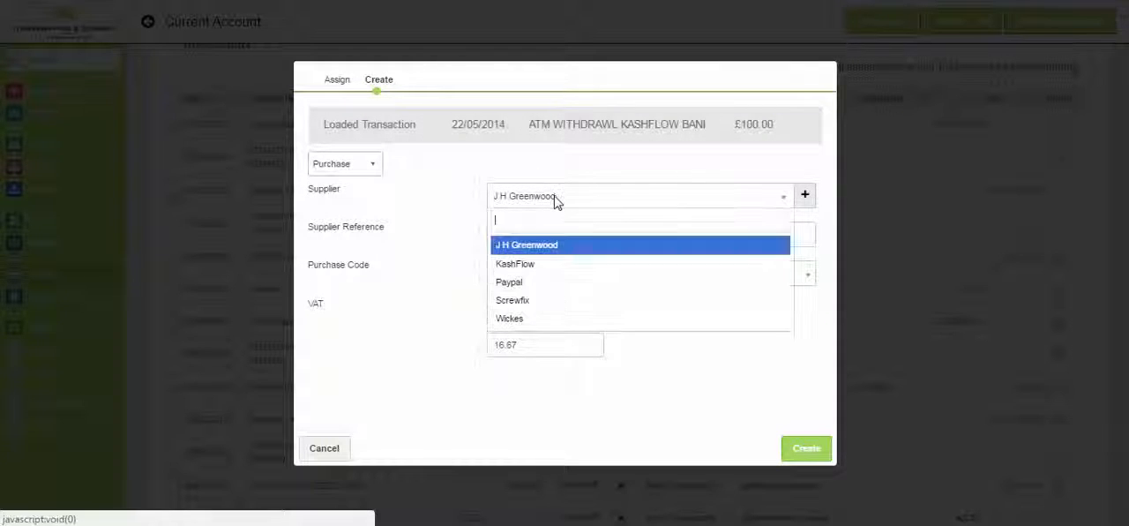
pyautogui.click(549, 269)
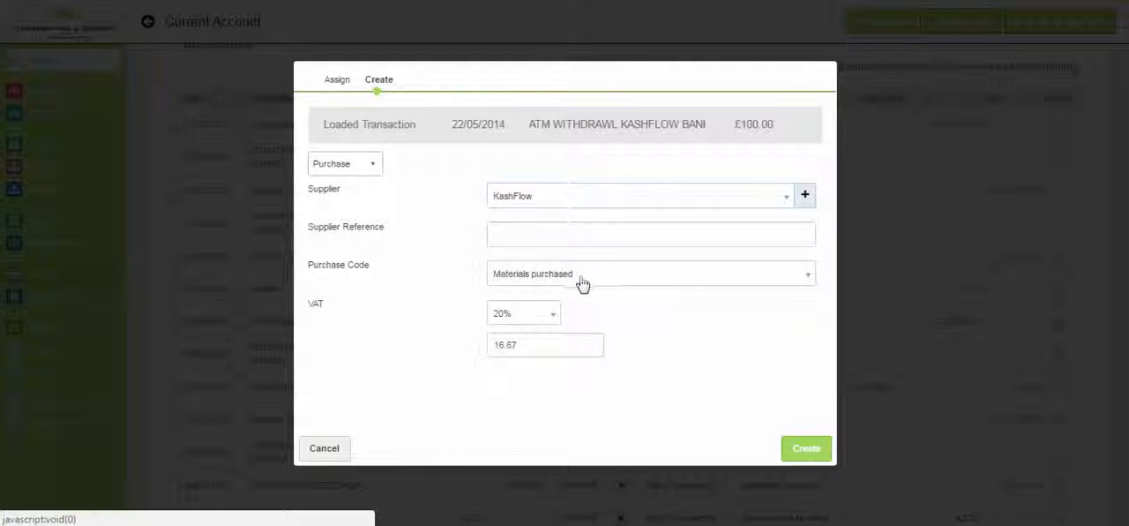
pyautogui.click(545, 282)
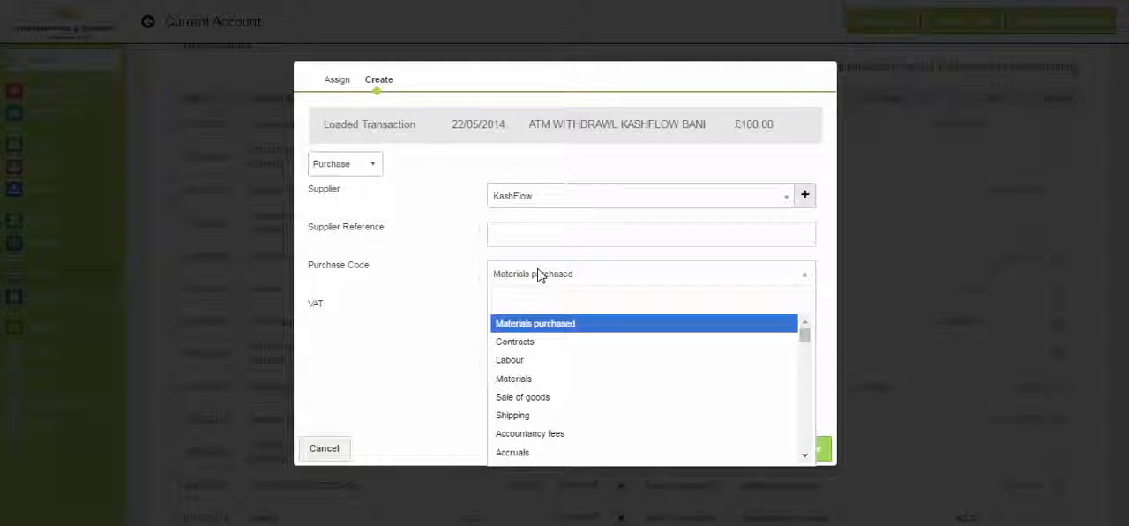
pyautogui.click(539, 274)
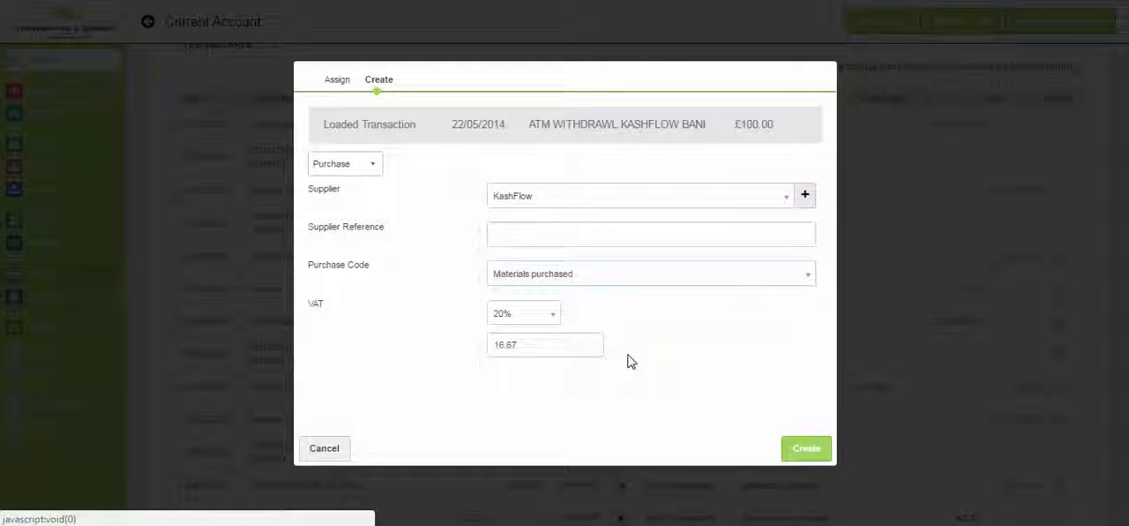
pyautogui.click(801, 451)
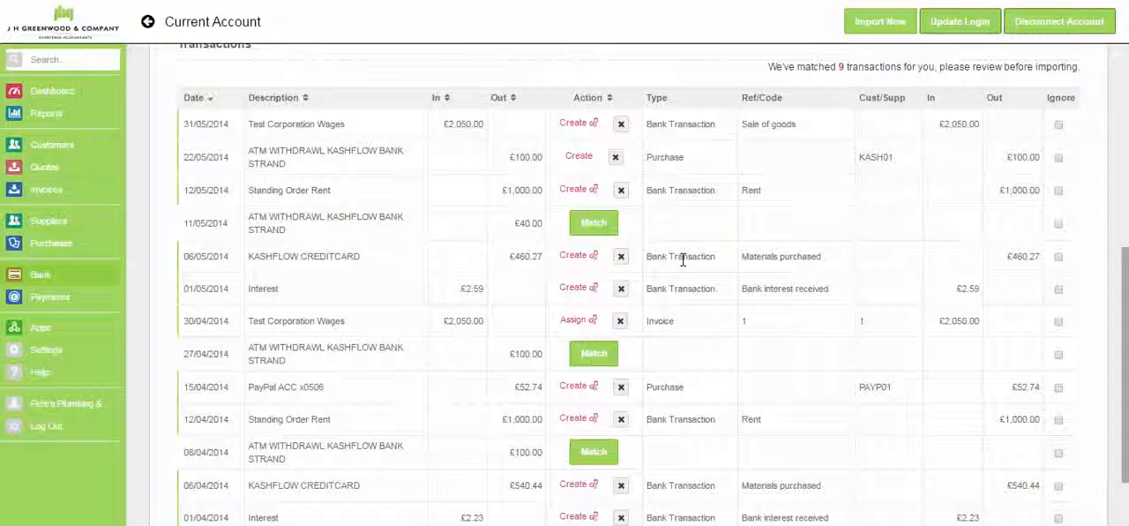
# - Match the 11/05/2014 ATM withdrawal by creating a bank transaction with code Materials purchased and 20% VAT
pyautogui.click(592, 224)
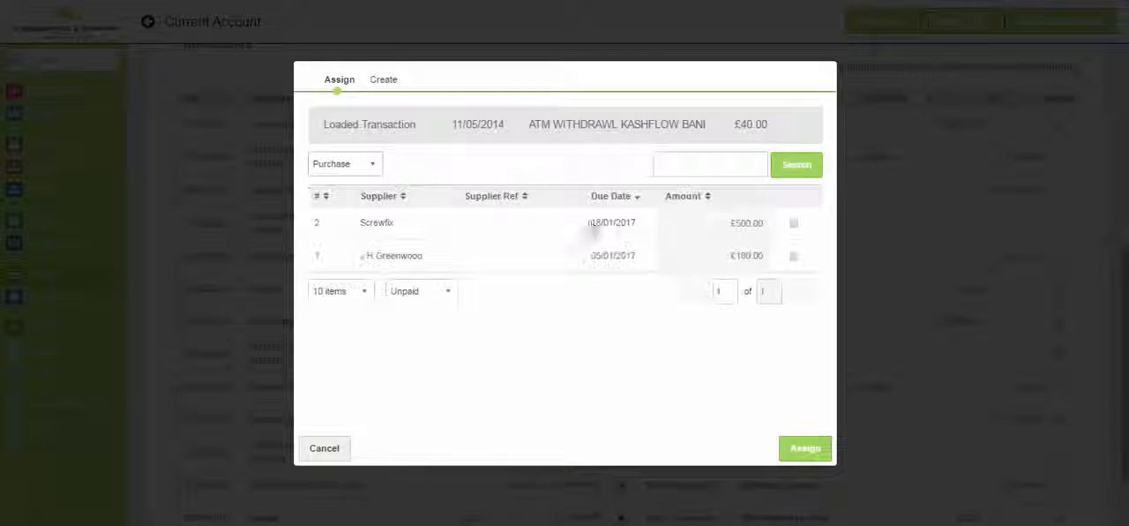
pyautogui.click(385, 81)
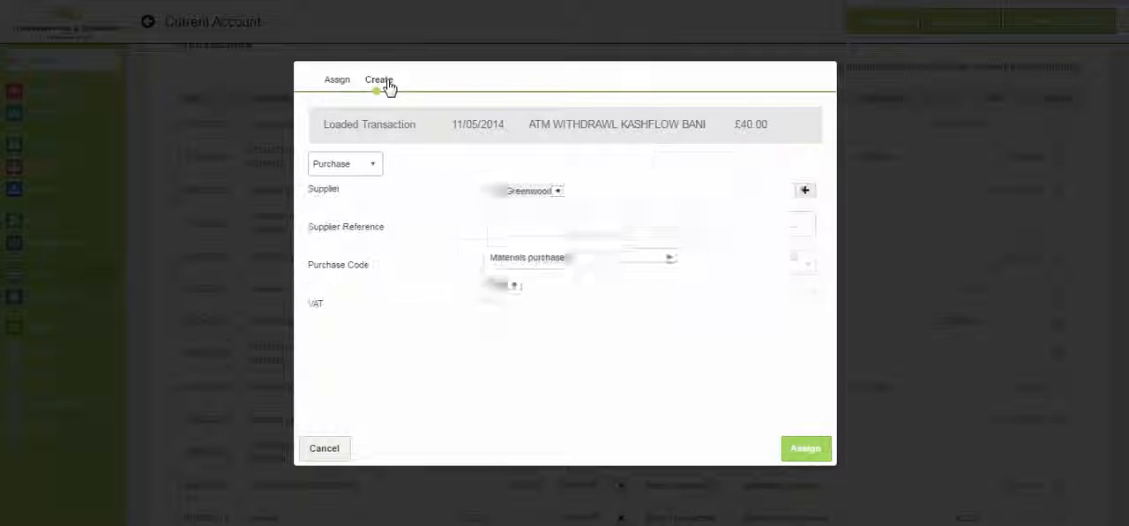
pyautogui.click(375, 166)
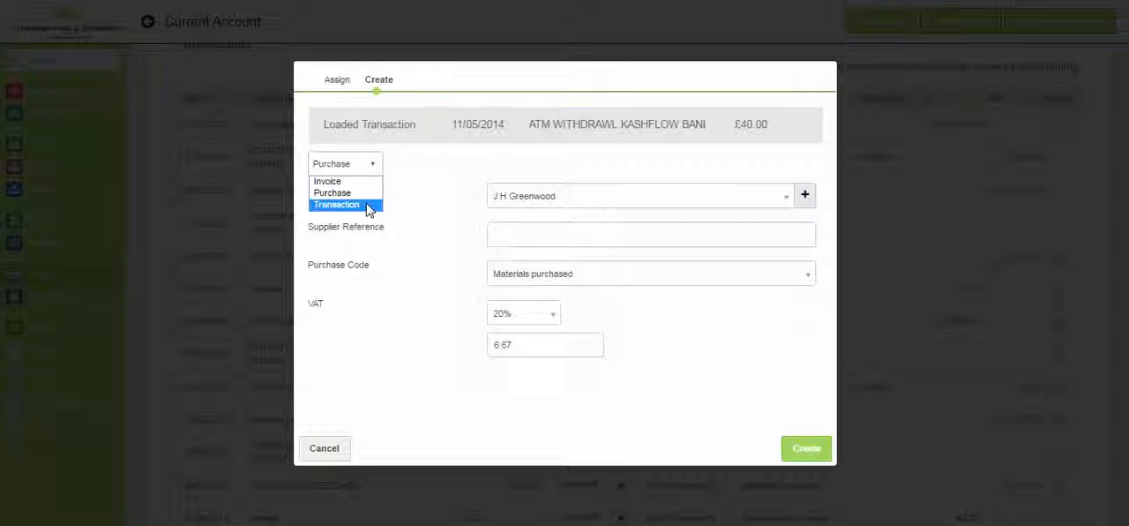
pyautogui.click(369, 204)
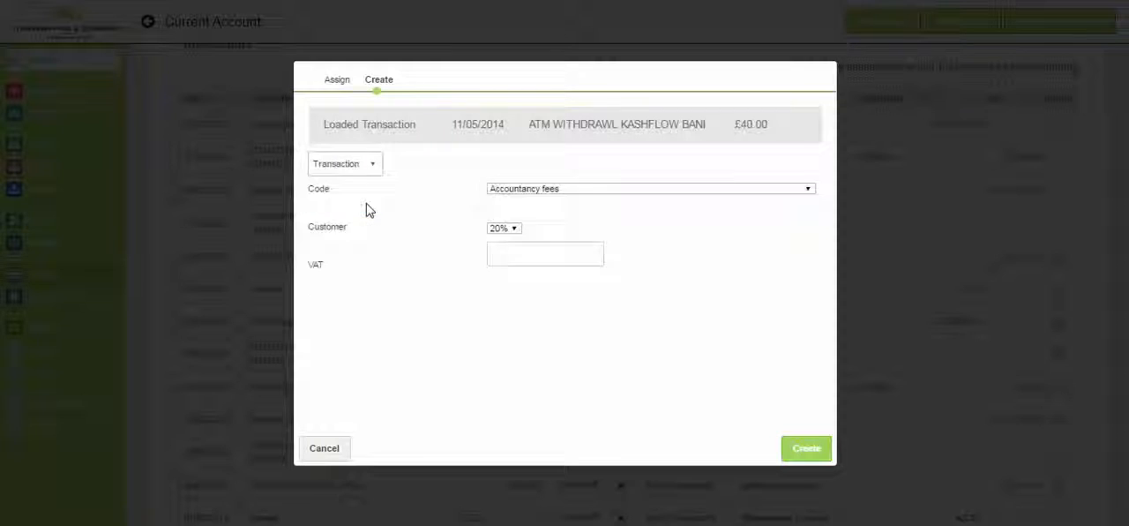
pyautogui.click(522, 200)
pyautogui.write('mater')
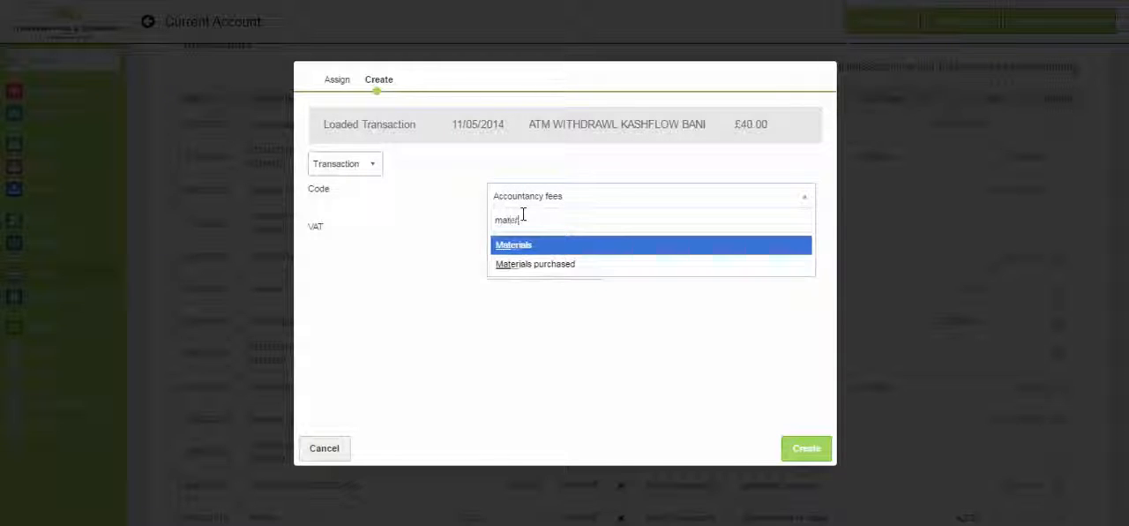
pyautogui.click(535, 264)
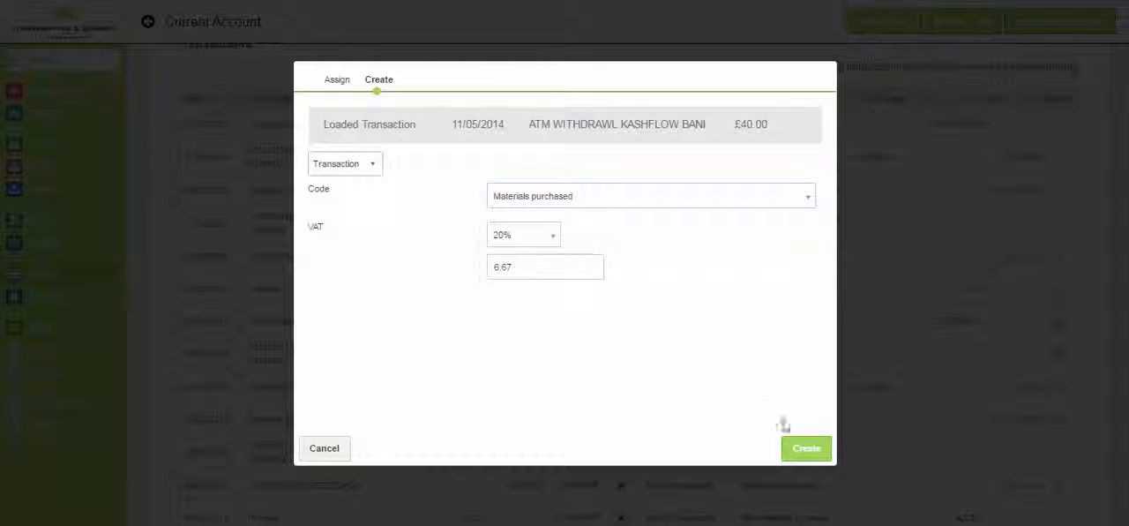
pyautogui.click(803, 452)
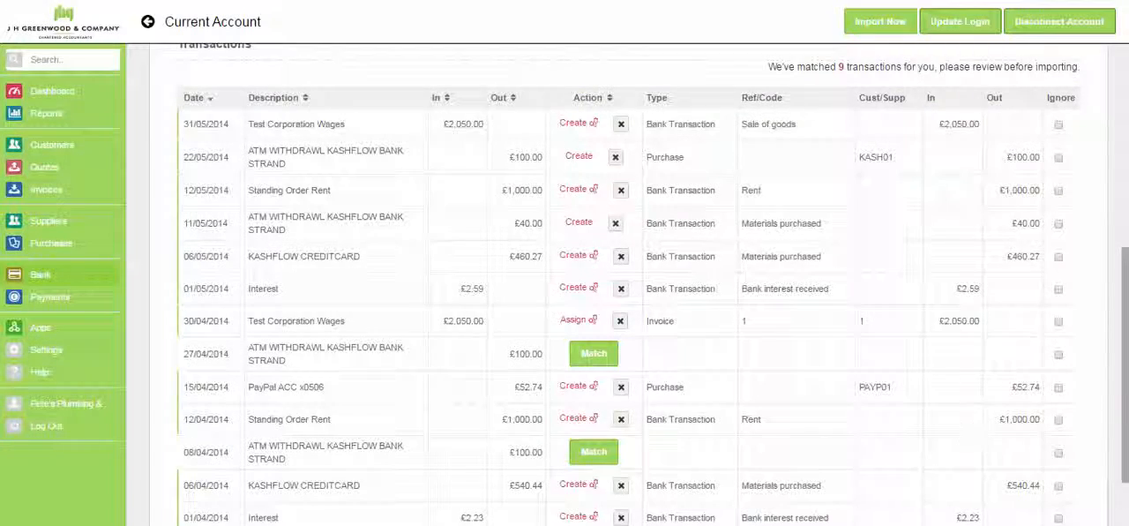
# - Review the matched bank feed entries and import them into the Current Account
pyautogui.scroll(-2, 617, 291)
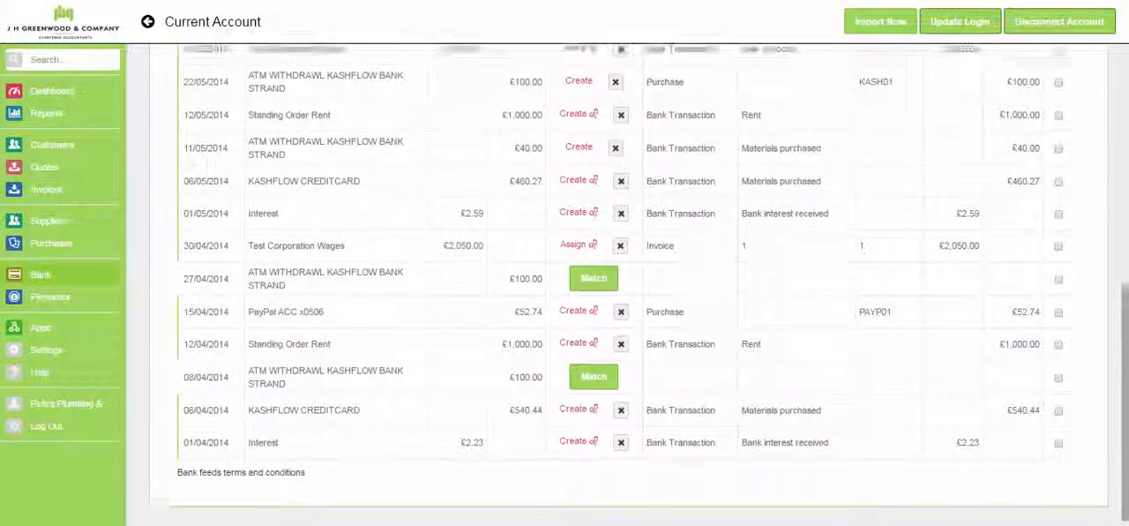
pyautogui.scroll(3, 617, 292)
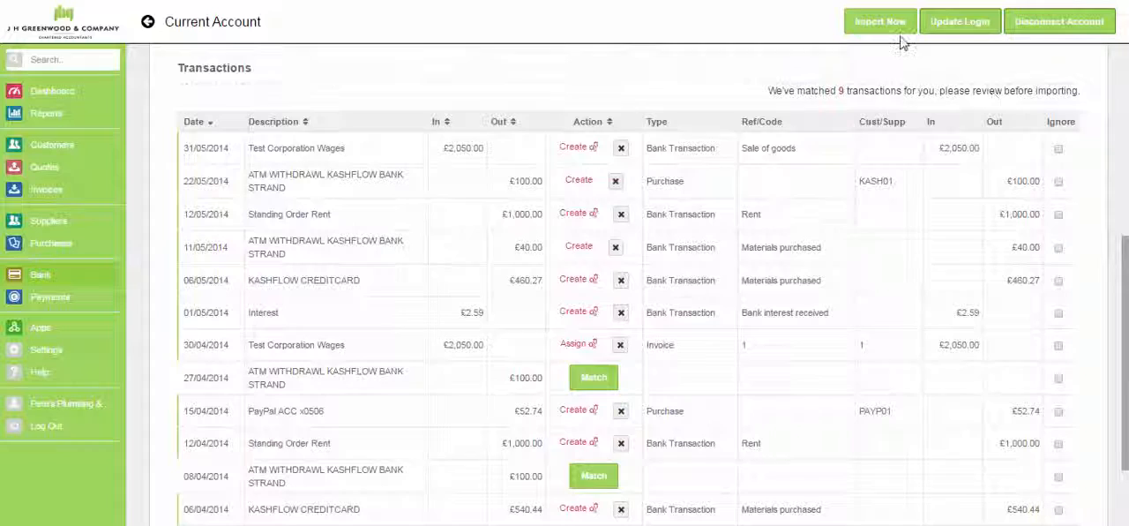
pyautogui.click(878, 27)
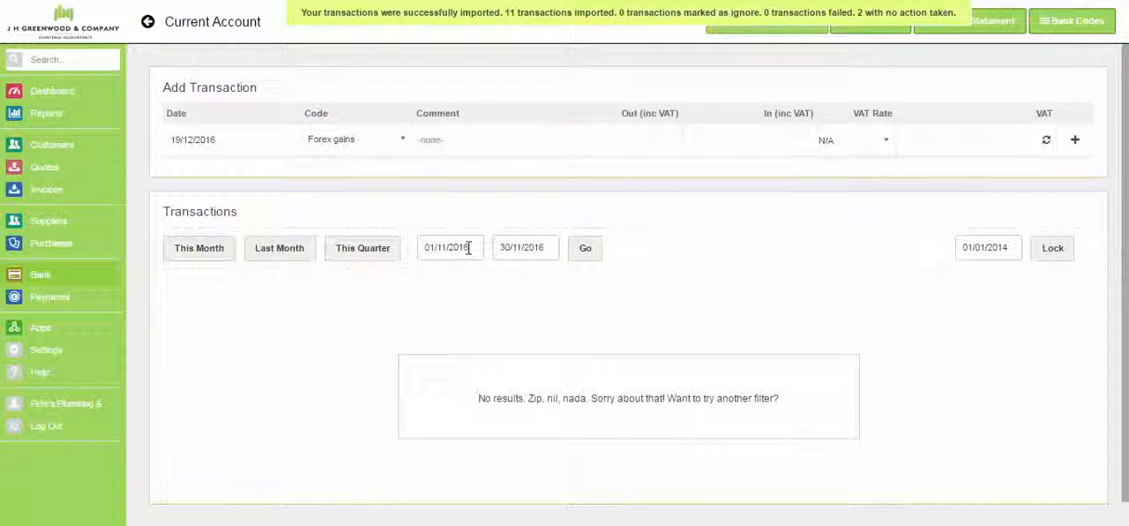
# - List the Current Account transactions from 01/04/2014 to 30/11/2016 and review the imported entries
pyautogui.click(465, 247)
pyautogui.click(473, 272)
pyautogui.click(473, 326)
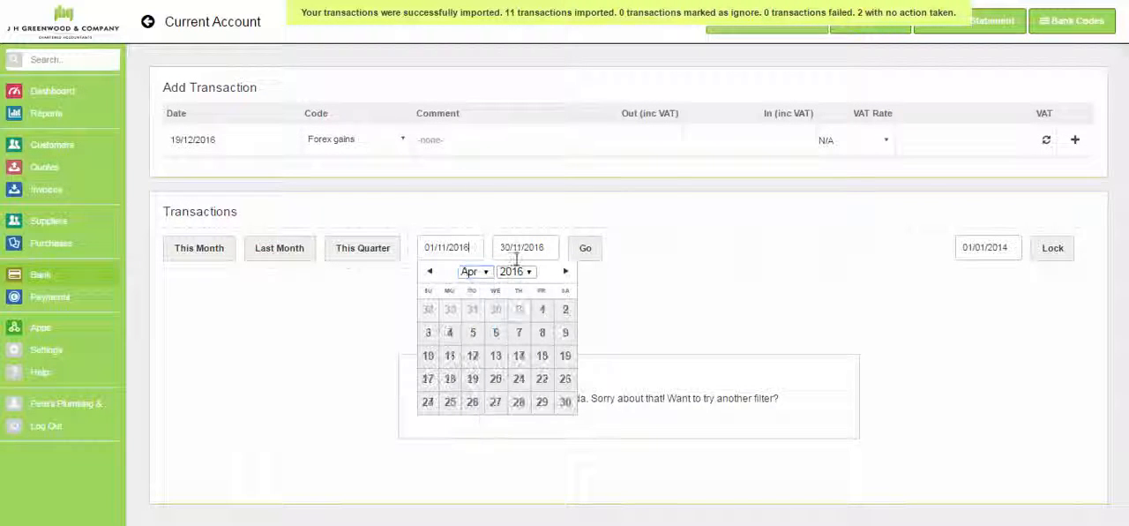
pyautogui.click(514, 272)
pyautogui.click(511, 110)
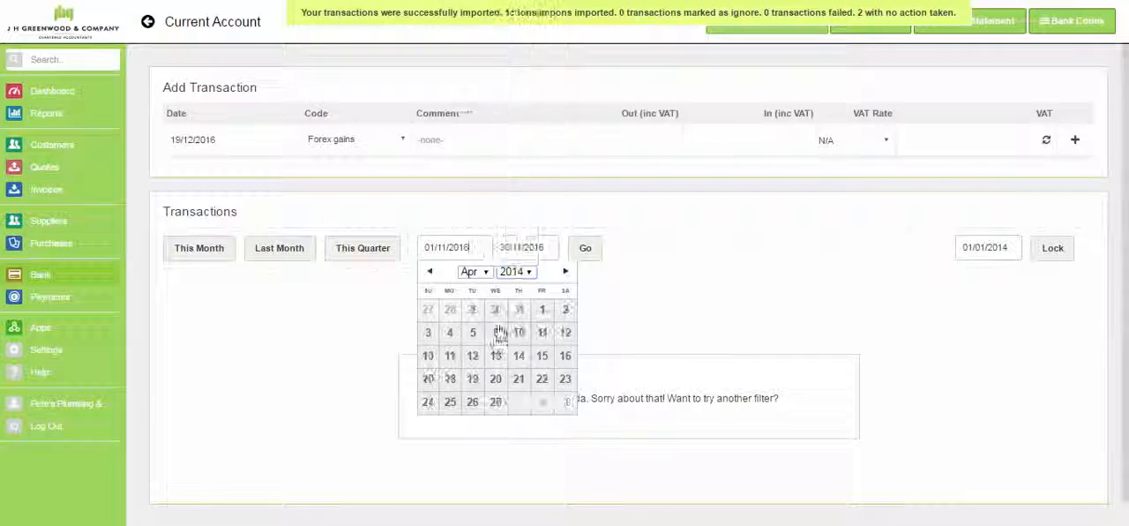
pyautogui.click(473, 309)
pyautogui.click(585, 248)
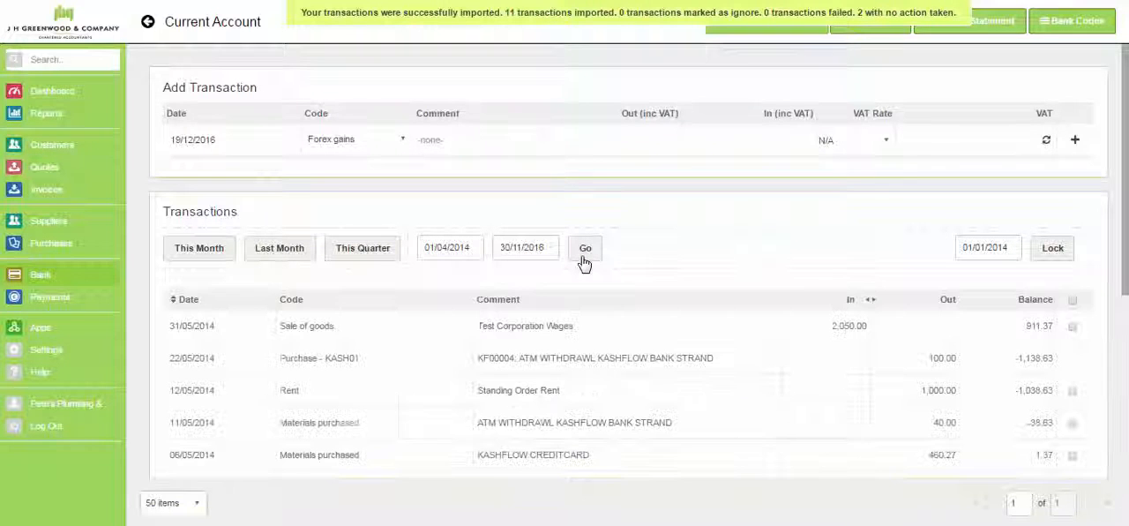
pyautogui.scroll(-1, 628, 353)
pyautogui.scroll(-3, 801, 339)
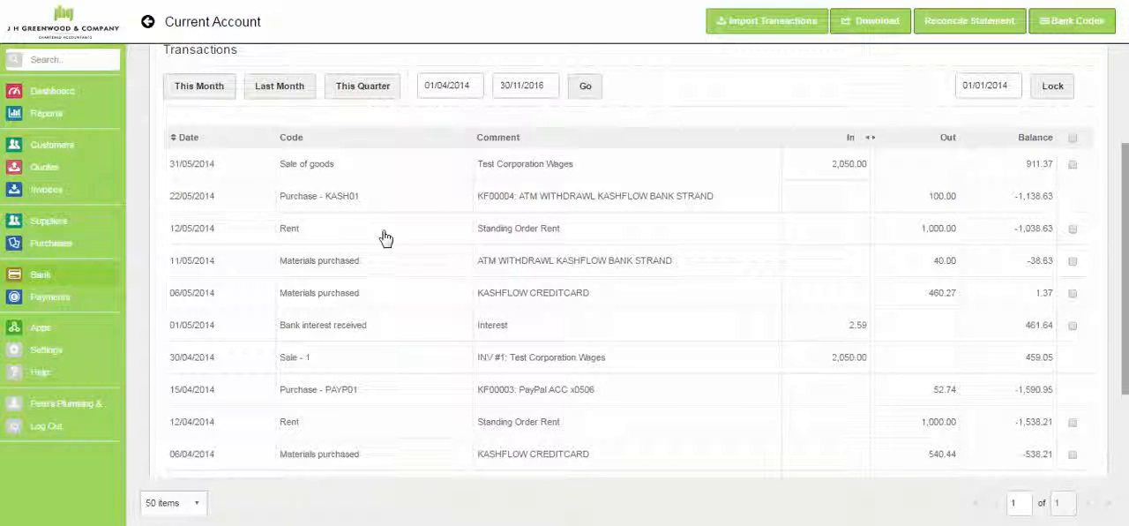
# - View the dashboard, then browse the general, income, expenditure and favourite report lists
pyautogui.click(39, 95)
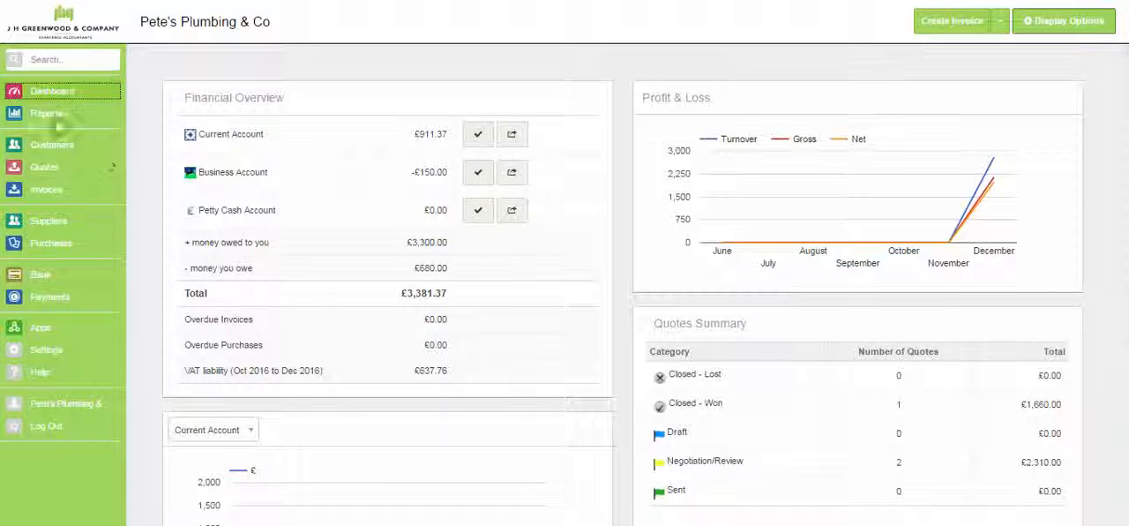
pyautogui.click(46, 117)
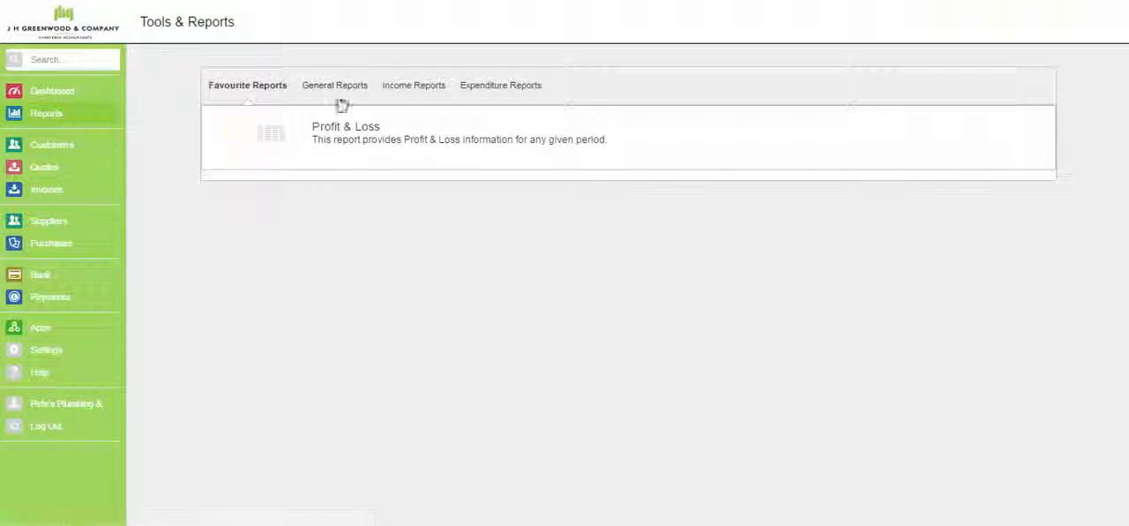
pyautogui.click(353, 85)
pyautogui.click(399, 88)
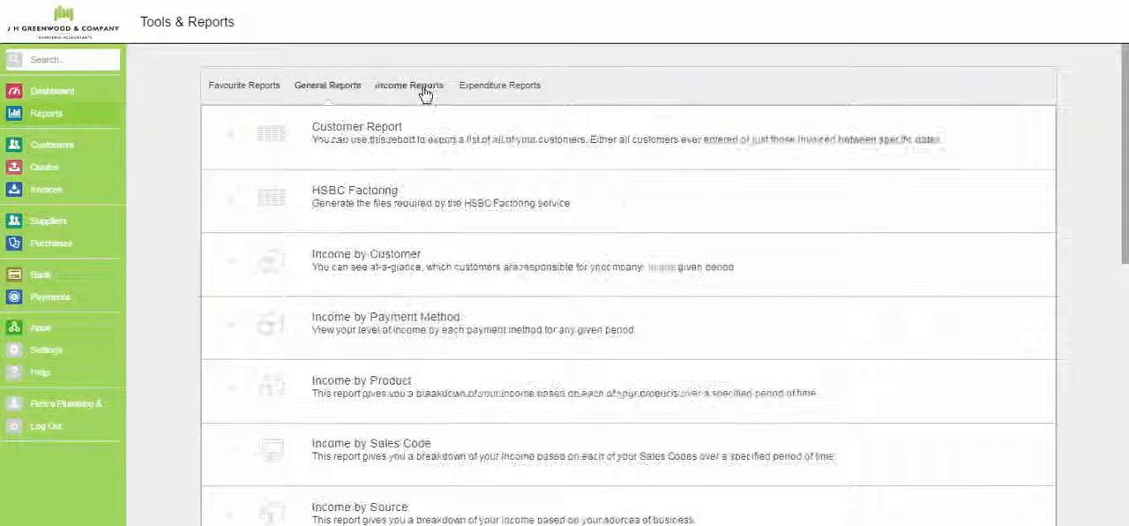
pyautogui.click(475, 86)
pyautogui.click(351, 87)
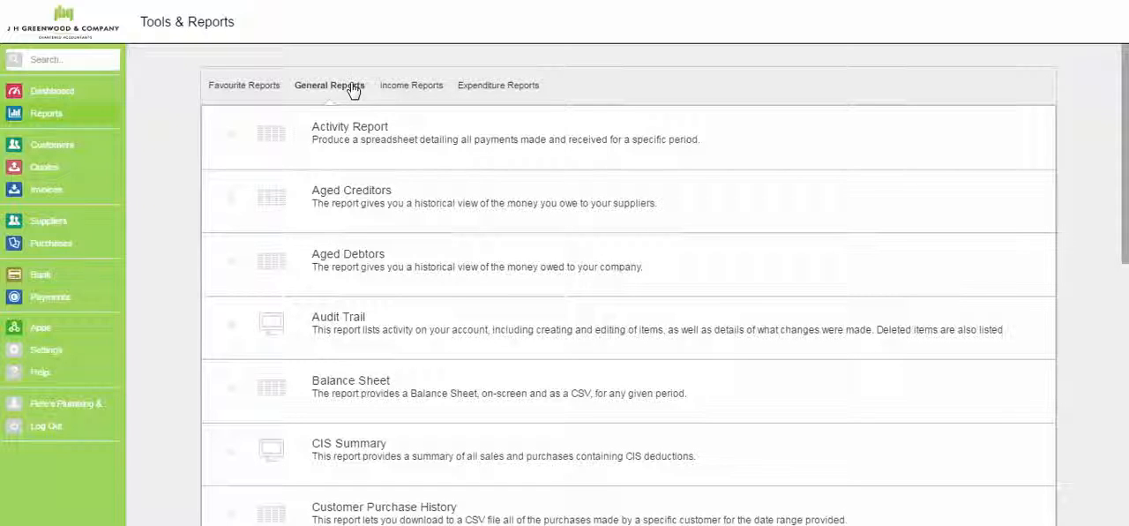
pyautogui.click(243, 89)
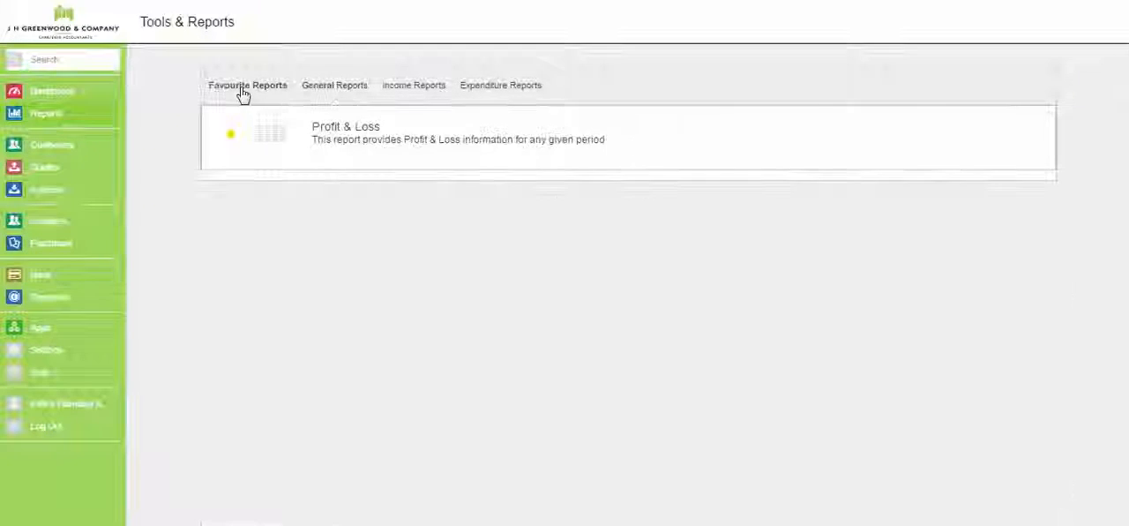
# - Open the Profit & Loss report from the favourites and set its start date to 01/01/2014
pyautogui.click(332, 134)
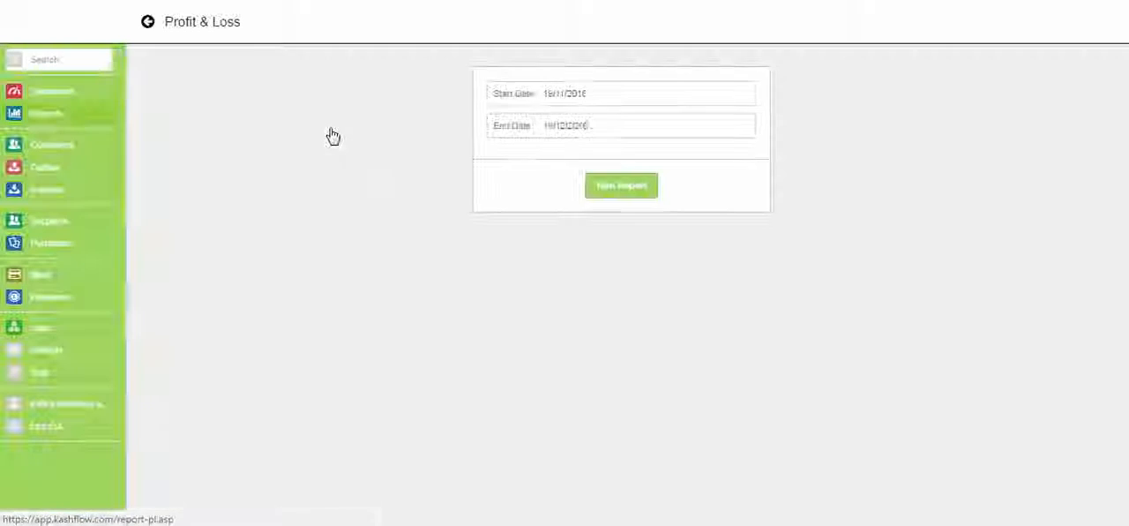
pyautogui.click(611, 94)
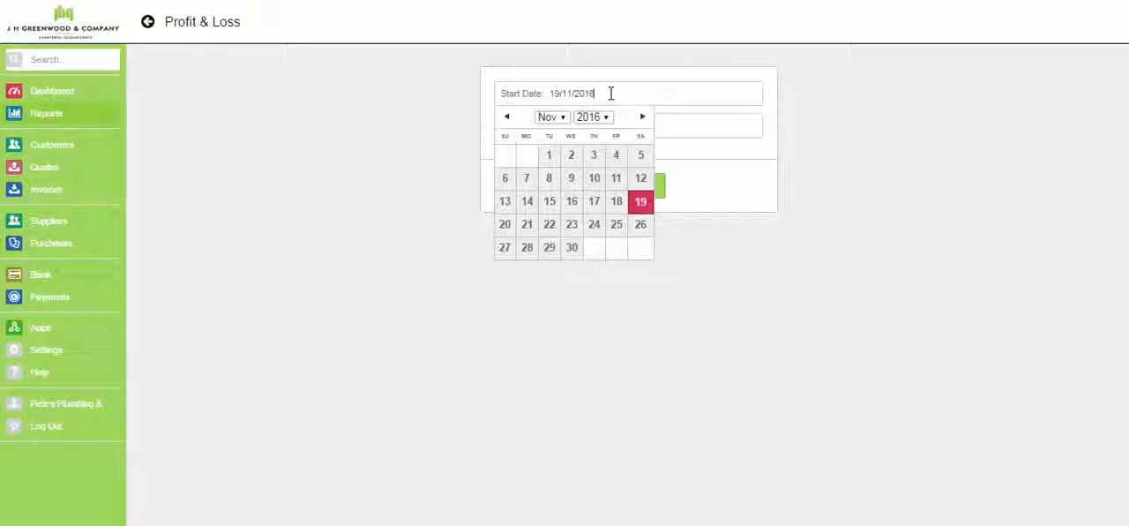
pyautogui.click(554, 117)
pyautogui.click(557, 124)
pyautogui.click(589, 118)
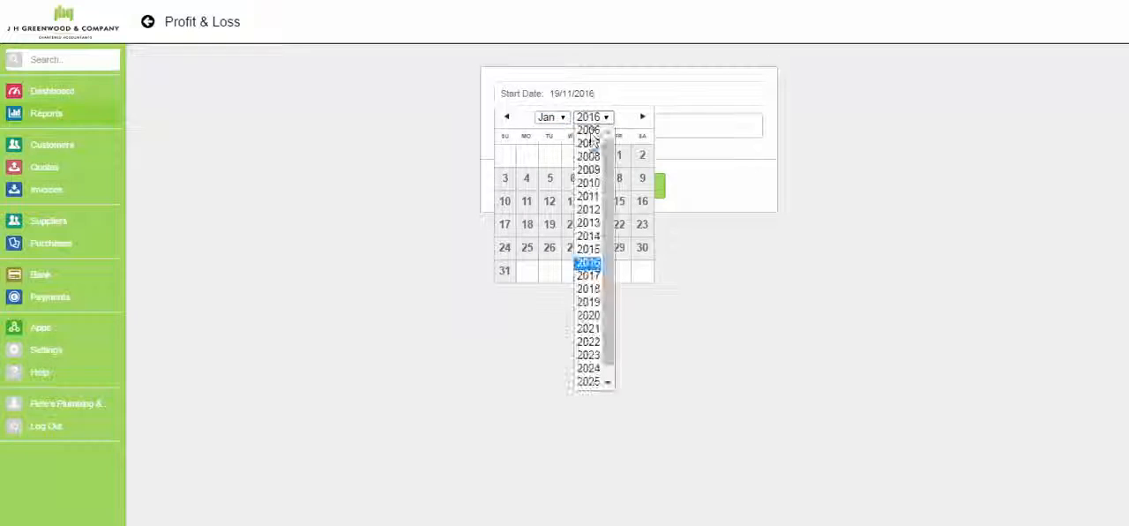
pyautogui.click(588, 230)
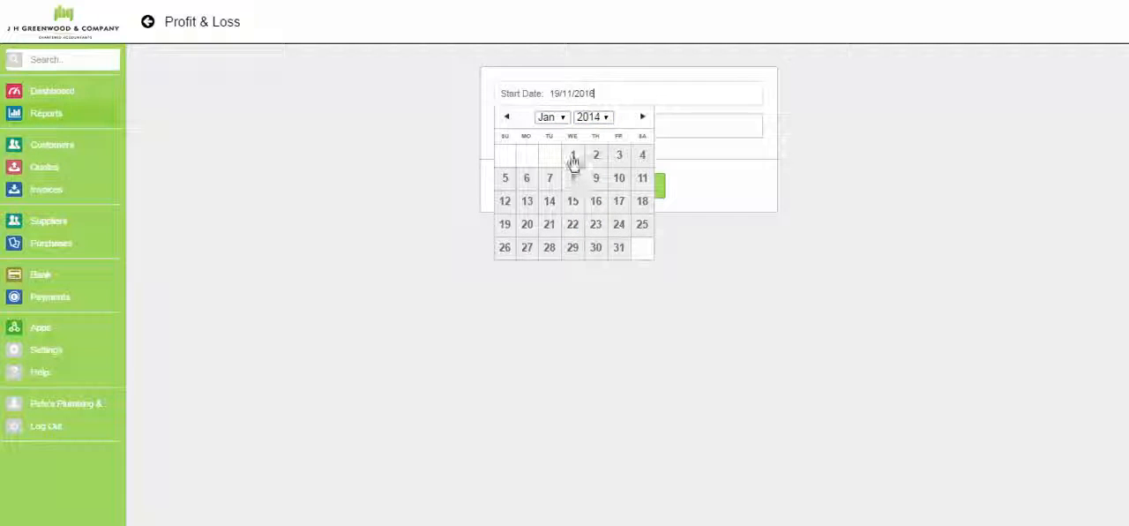
pyautogui.click(573, 156)
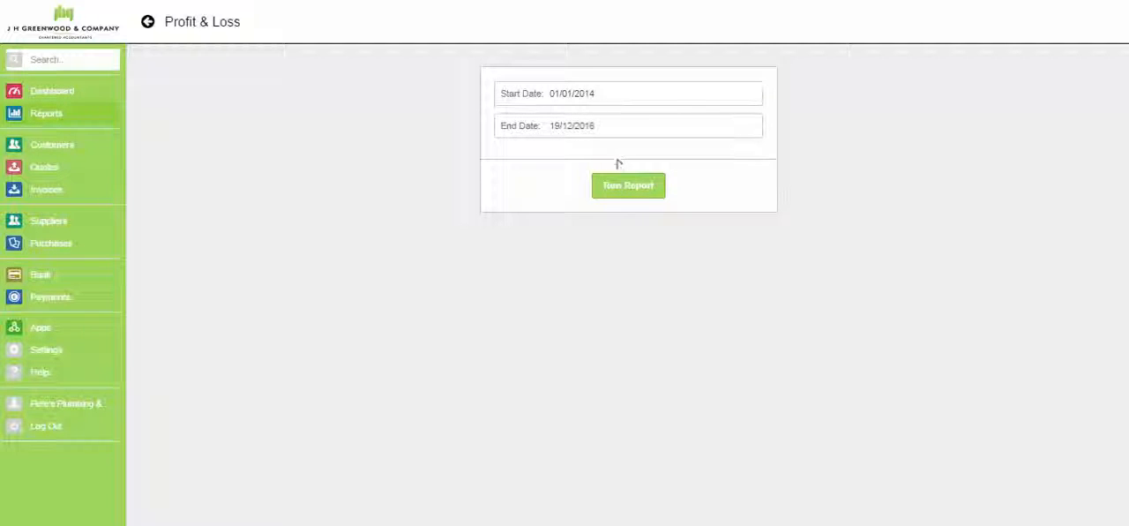
# - Run the Profit & Loss report, review its turnover, costs and profit figures, and return to the dashboard
pyautogui.click(623, 191)
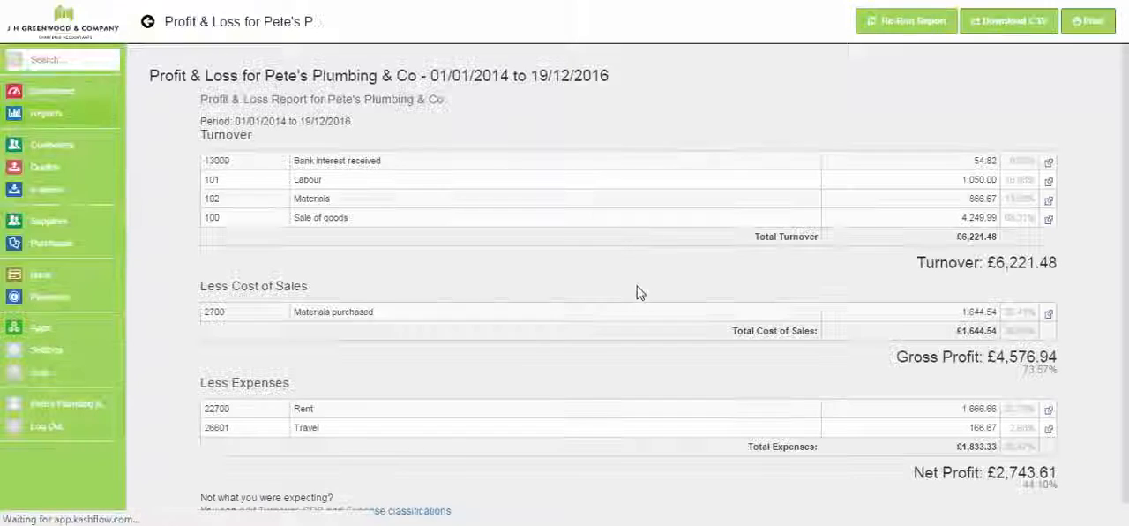
pyautogui.scroll(-1, 1127, 227)
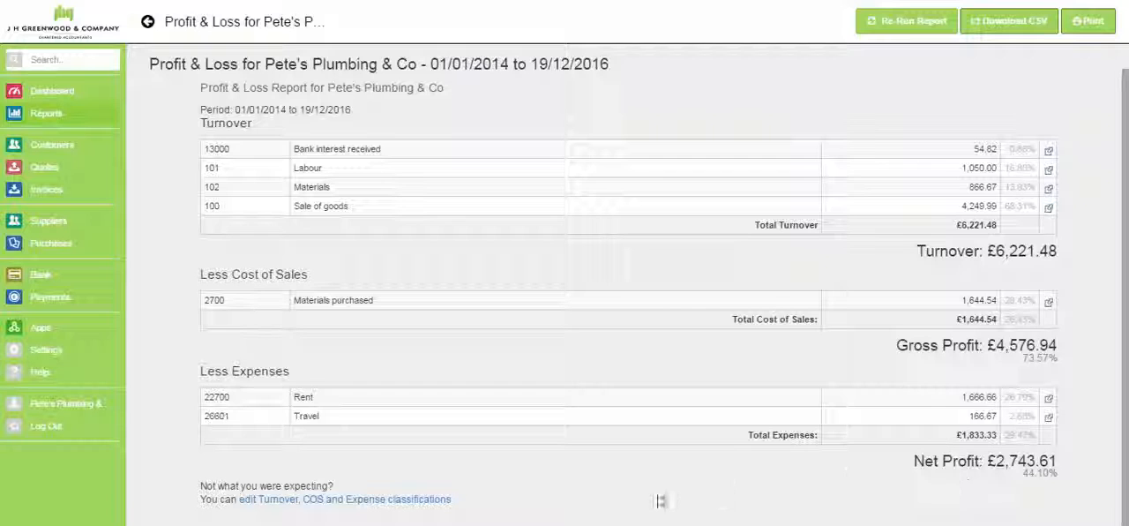
pyautogui.click(50, 93)
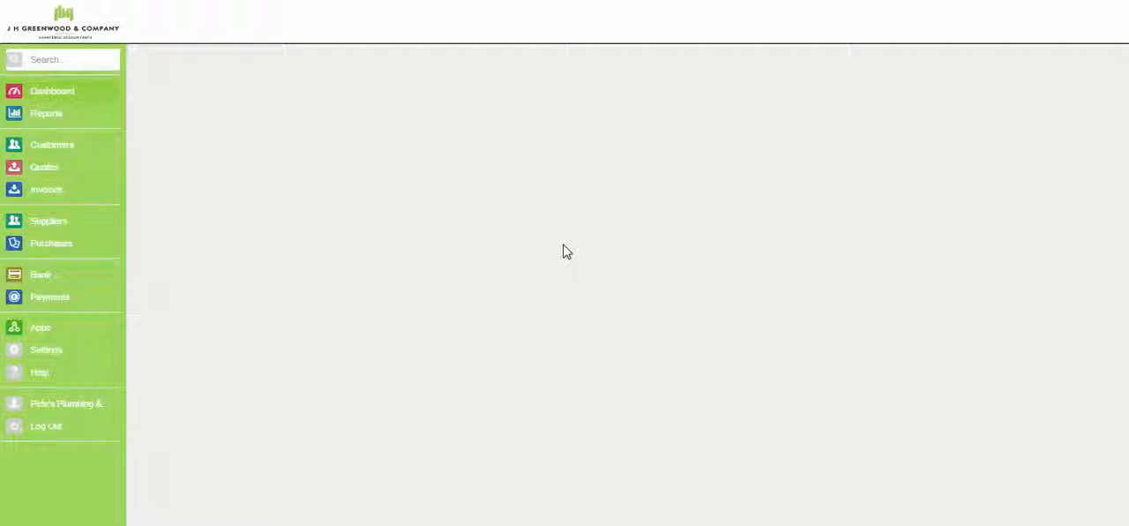